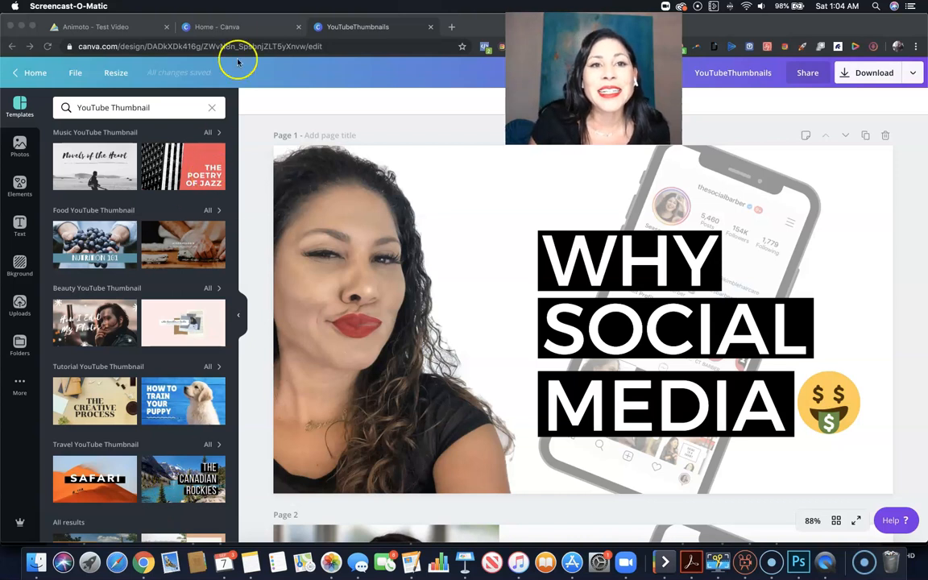
# Start a blank YouTube Thumbnail design by searching the Canva home page for "youtu"
pyautogui.click(228, 30)
pyautogui.scroll(5, 191, 168)
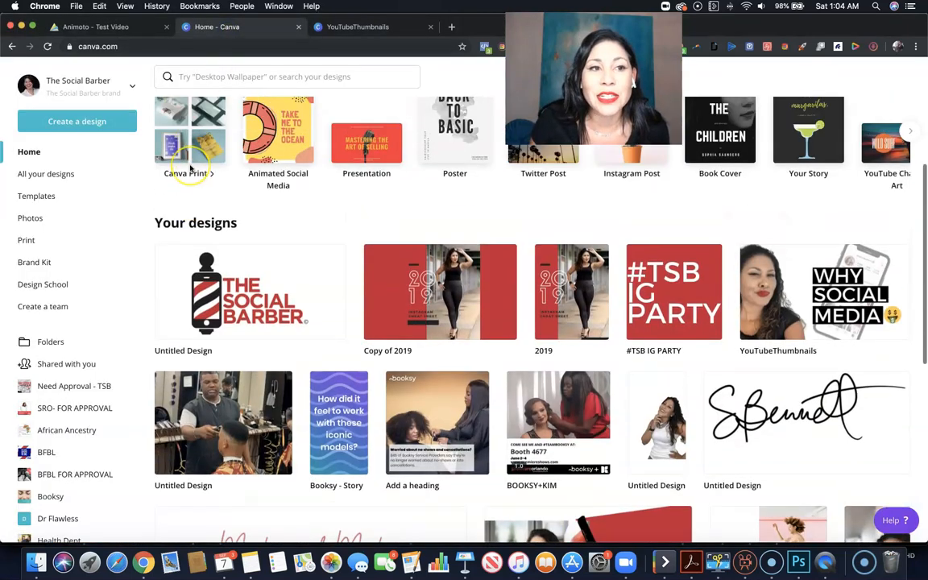
pyautogui.scroll(2, 191, 167)
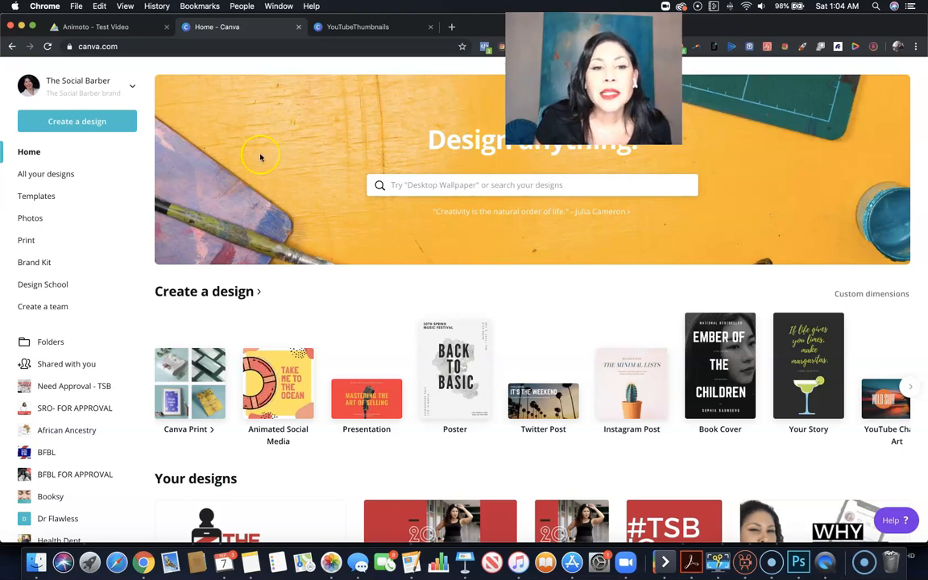
pyautogui.scroll(-4, 270, 349)
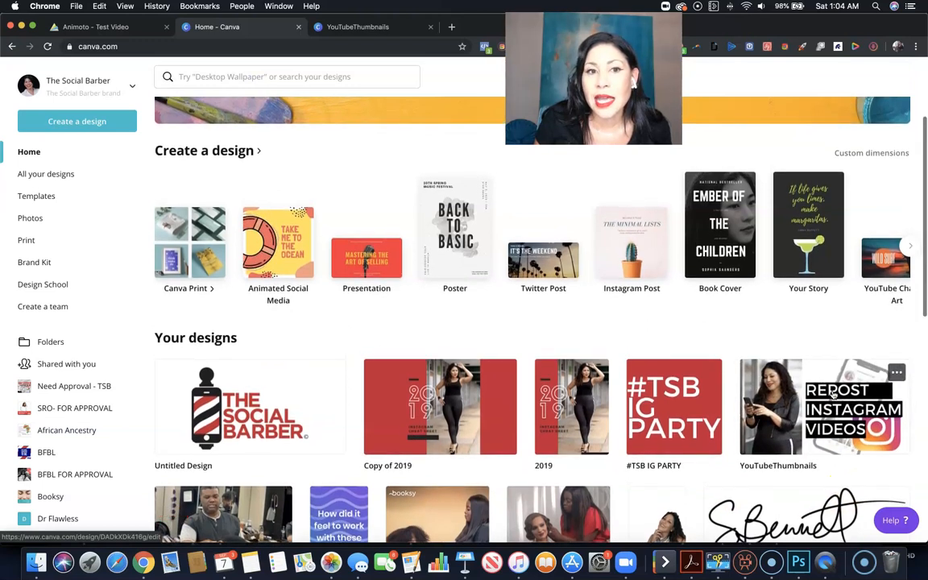
pyautogui.scroll(3, 833, 394)
pyautogui.click(467, 184)
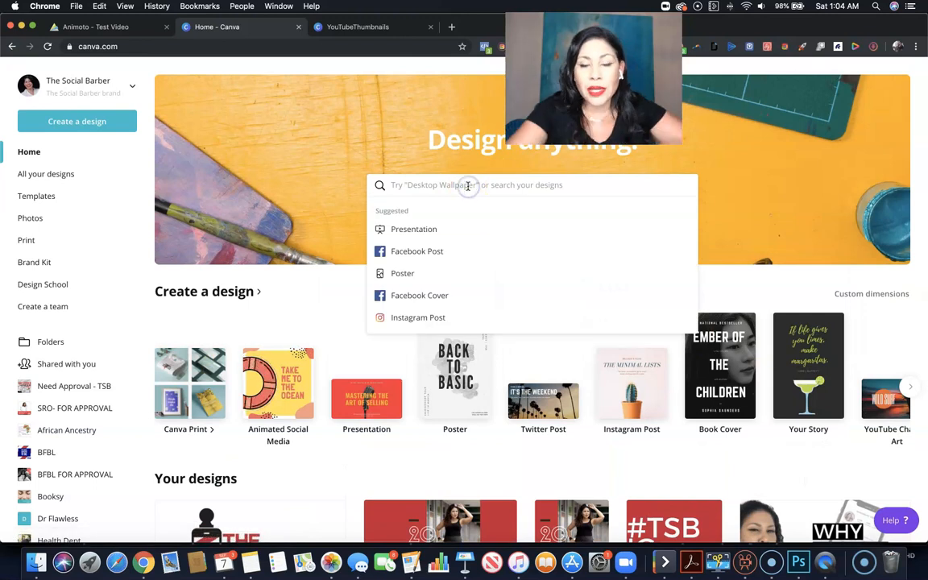
pyautogui.write('youtu')
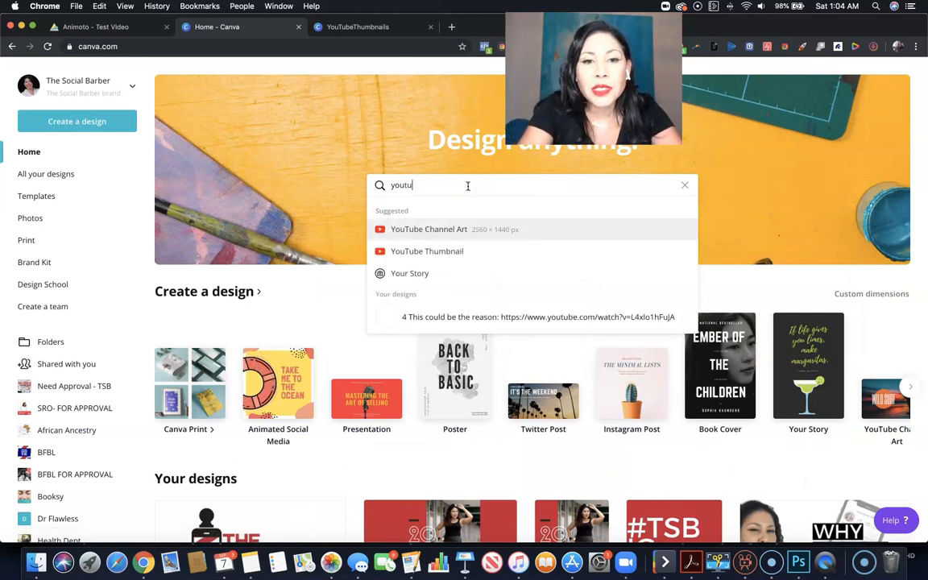
pyautogui.click(456, 256)
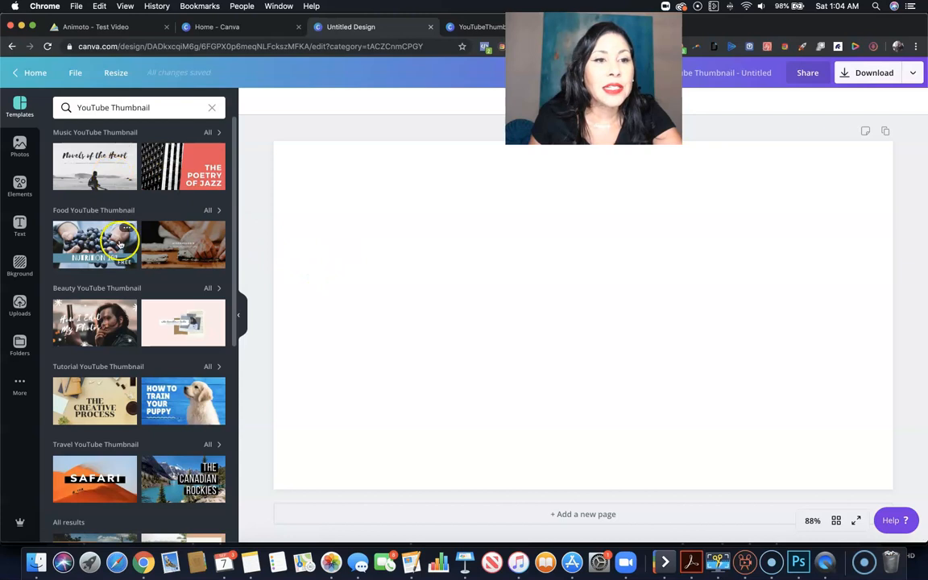
# Apply the free "How to Stay Healthy This Summer" template to the blank page
pyautogui.scroll(-3, 119, 244)
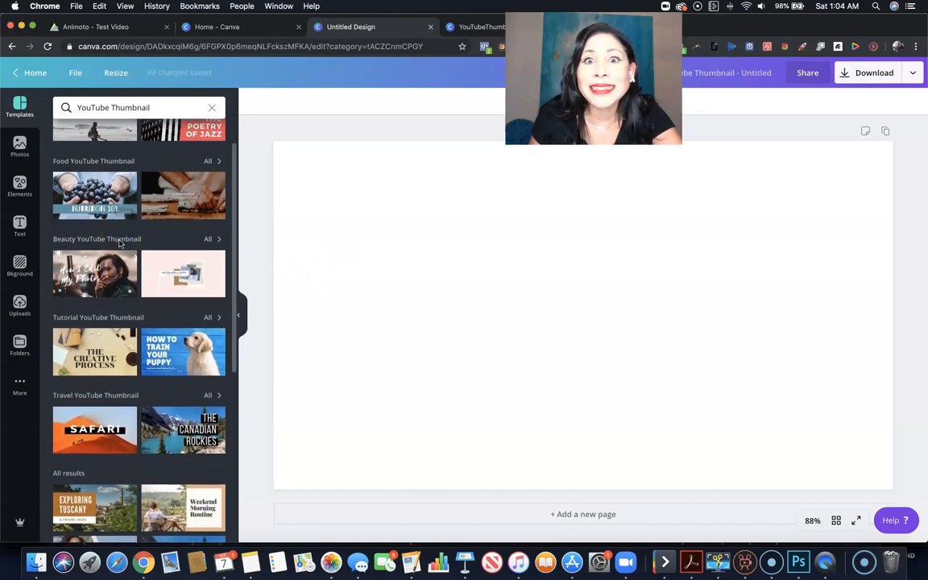
pyautogui.scroll(-8, 119, 245)
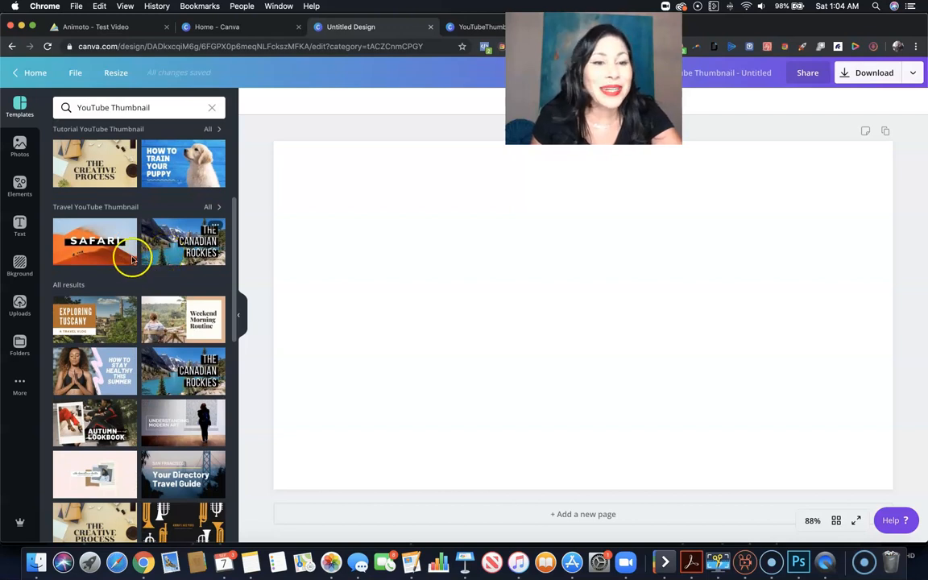
pyautogui.scroll(-3, 95, 281)
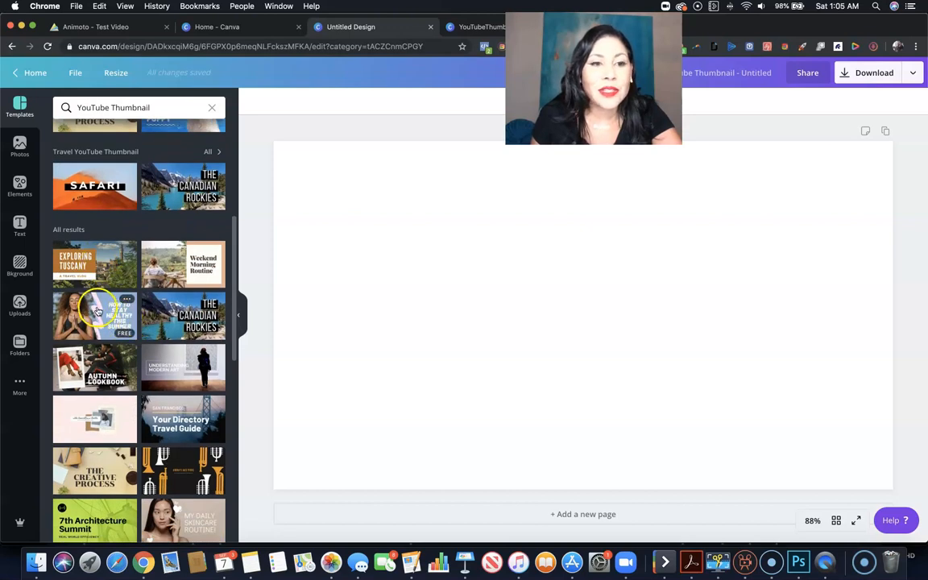
pyautogui.click(102, 313)
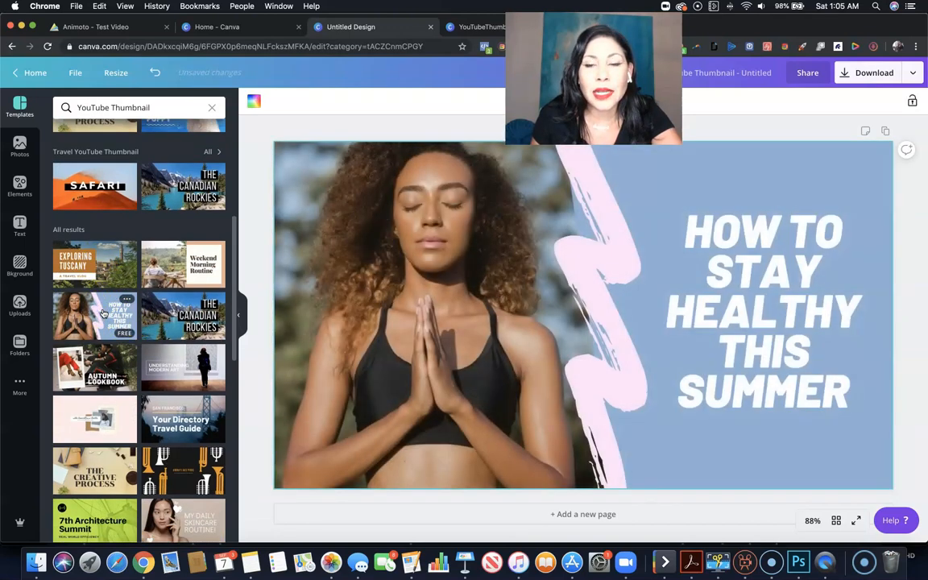
# Recolour the pink brush stroke with the red from The Social Barber palette
pyautogui.click(571, 288)
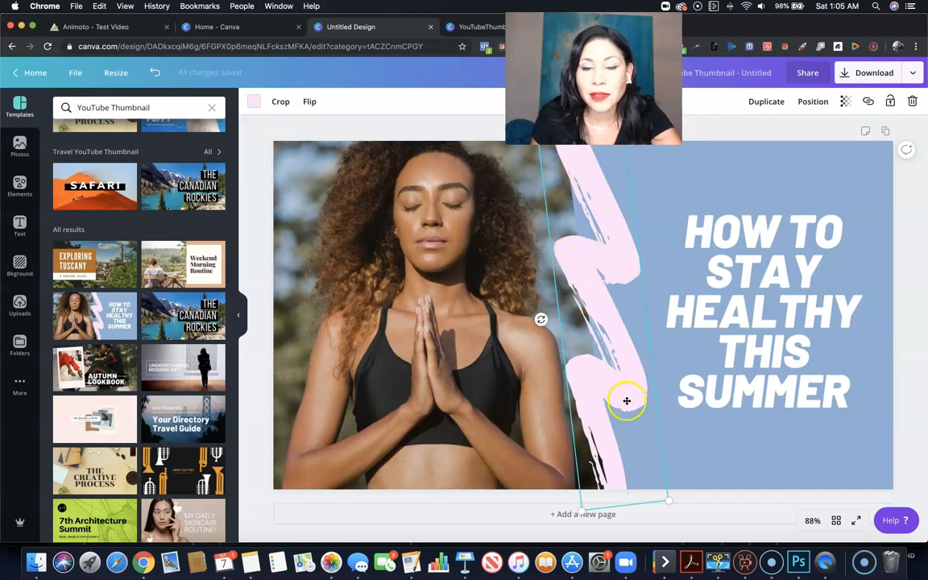
pyautogui.click(253, 105)
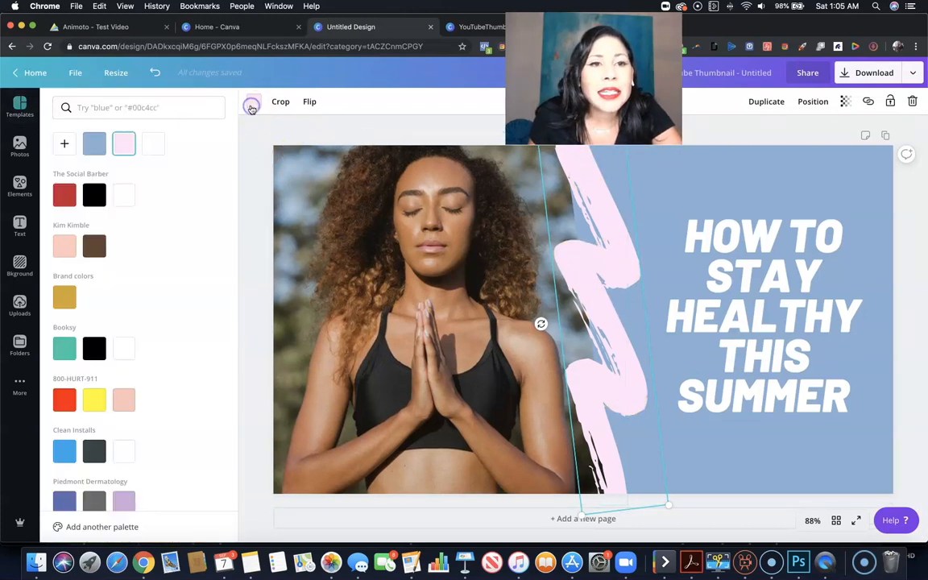
pyautogui.click(64, 206)
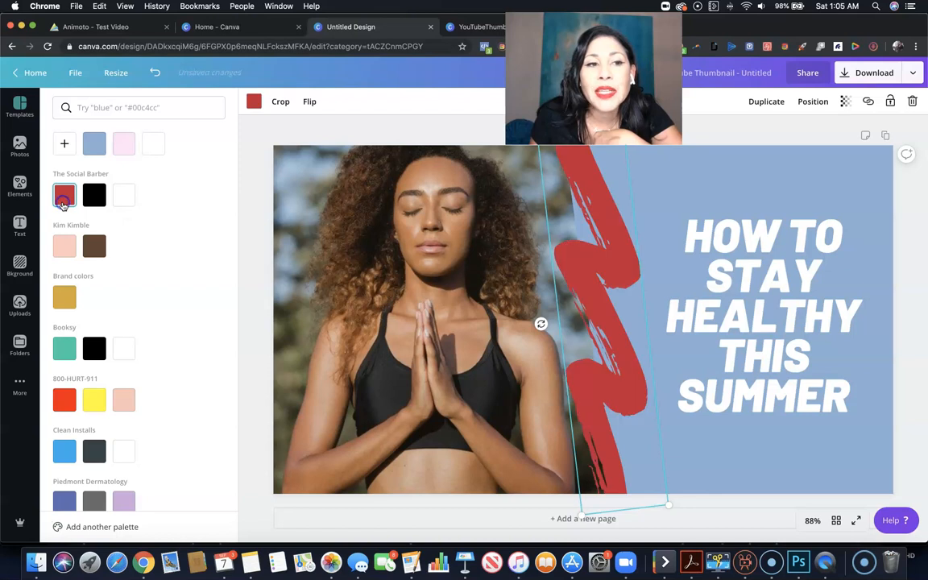
pyautogui.click(261, 133)
# Recolour the blue panel behind the headline with the black from The Social Barber palette
pyautogui.click(712, 473)
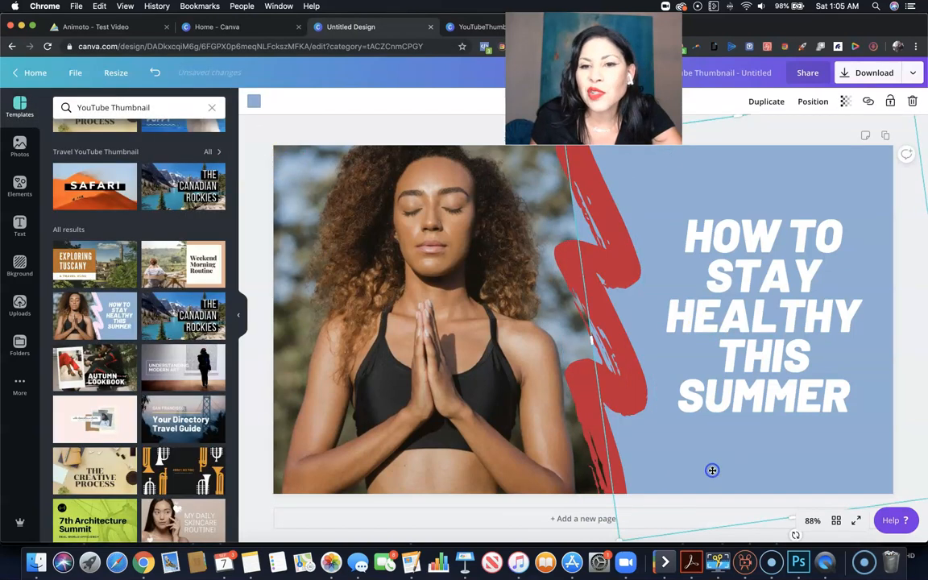
pyautogui.click(254, 102)
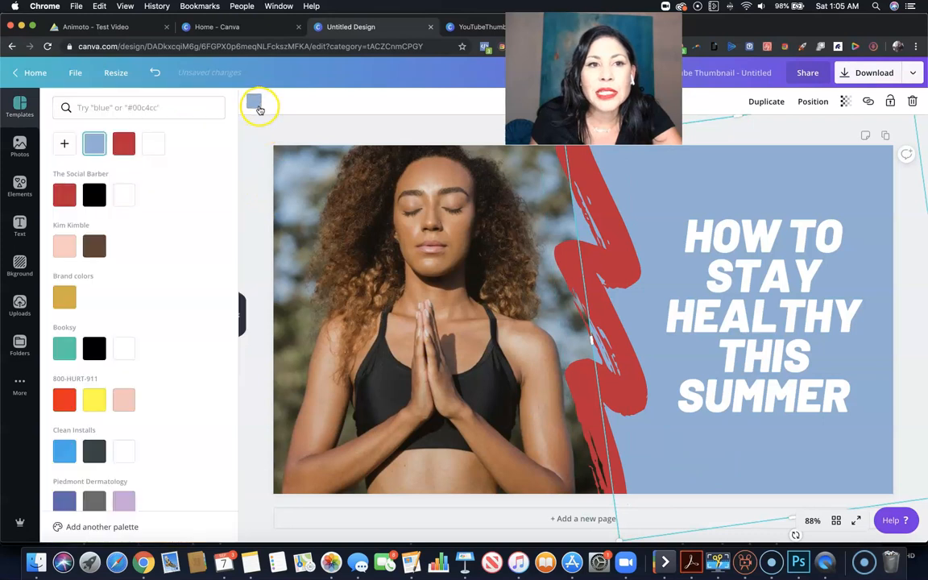
pyautogui.click(103, 195)
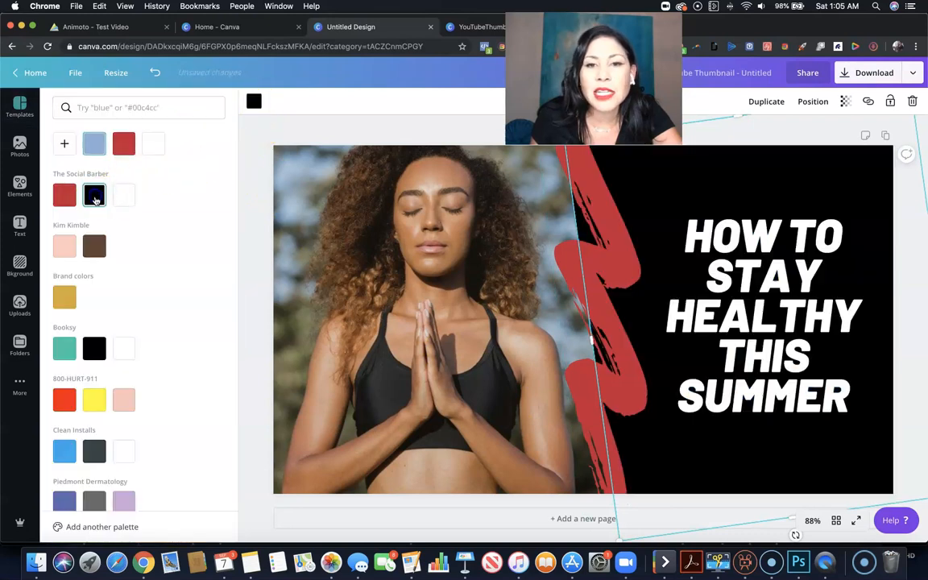
pyautogui.click(250, 140)
# Delete the template's photo of the meditating woman and open the uploaded images
pyautogui.click(396, 302)
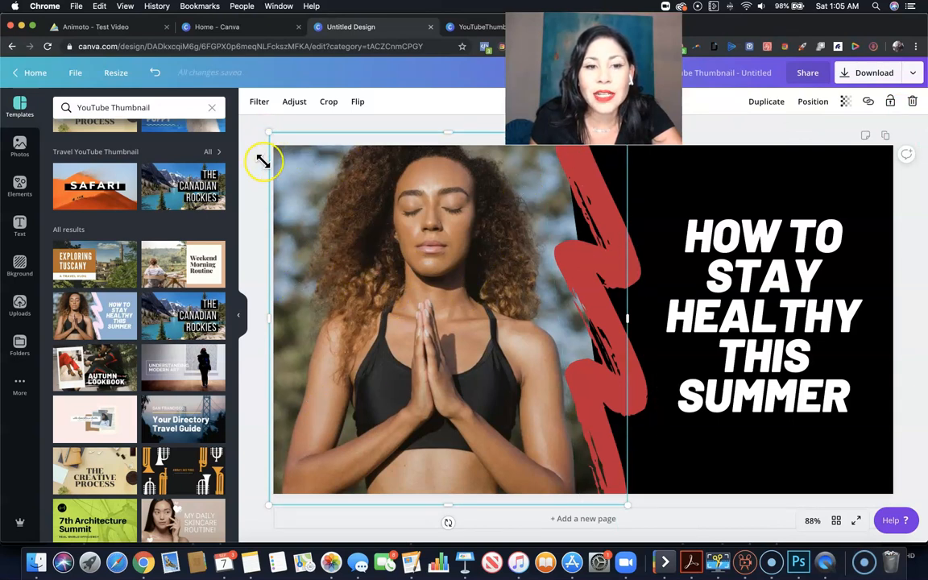
pyautogui.click(913, 103)
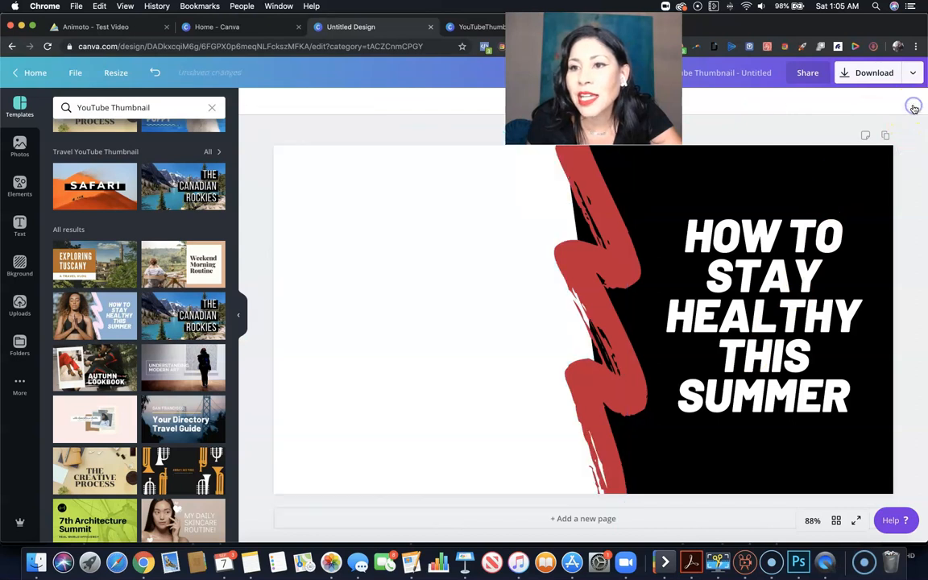
pyautogui.click(20, 308)
pyautogui.click(24, 316)
# Try the uploaded portrait with the studio light as the full page background, and remove it
pyautogui.moveTo(208, 226)
pyautogui.mouseDown()
pyautogui.moveTo(178, 229)
pyautogui.moveTo(363, 222)
pyautogui.moveTo(287, 184)
pyautogui.mouseUp()
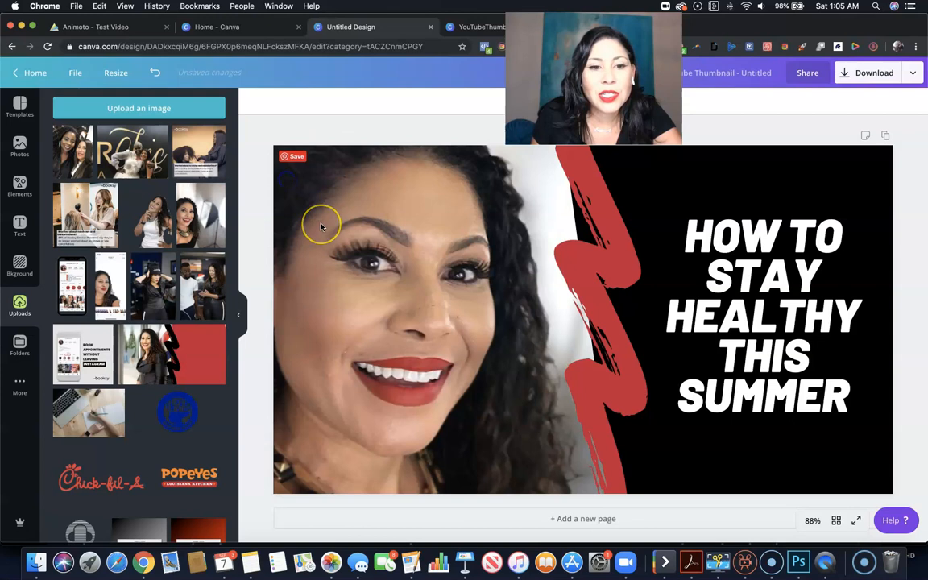
pyautogui.click(384, 242)
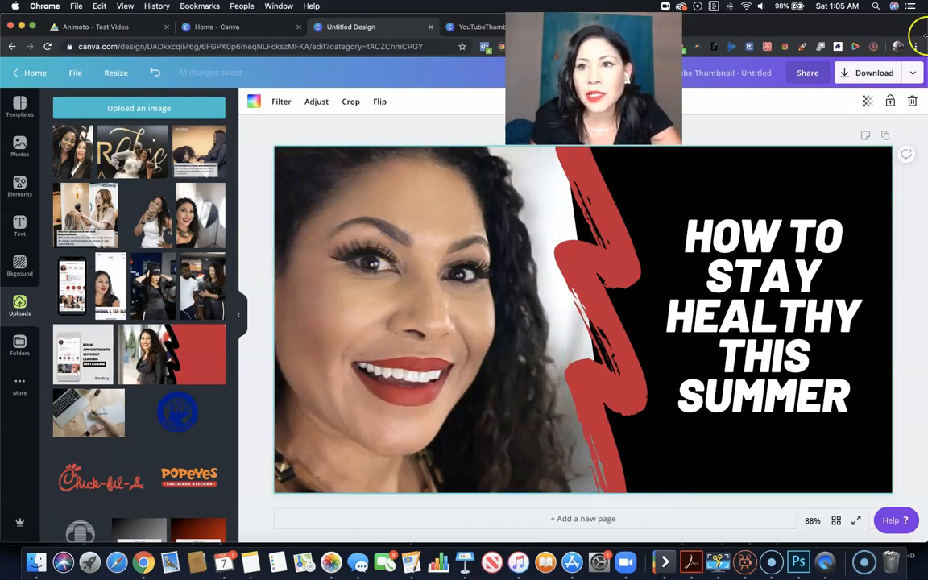
pyautogui.click(913, 102)
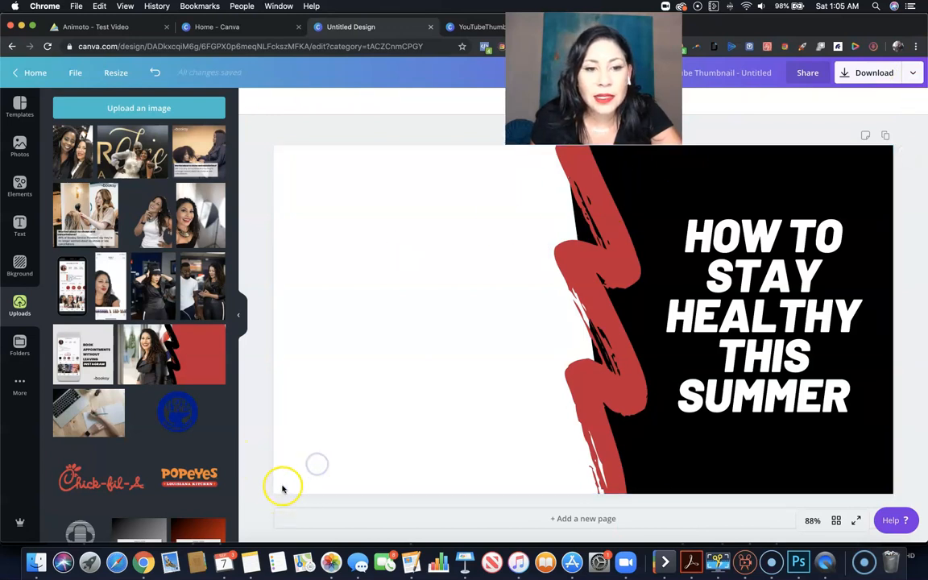
pyautogui.click(298, 478)
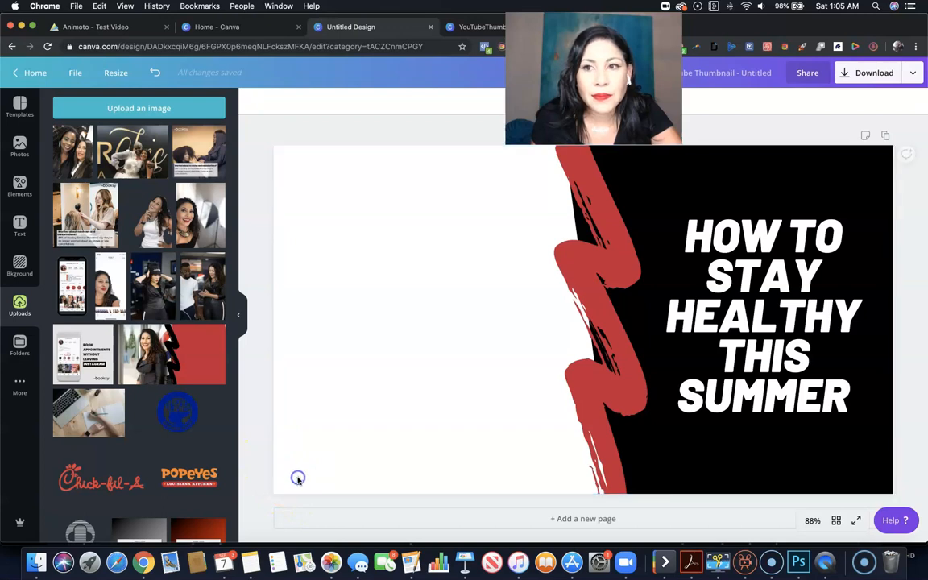
pyautogui.click(288, 477)
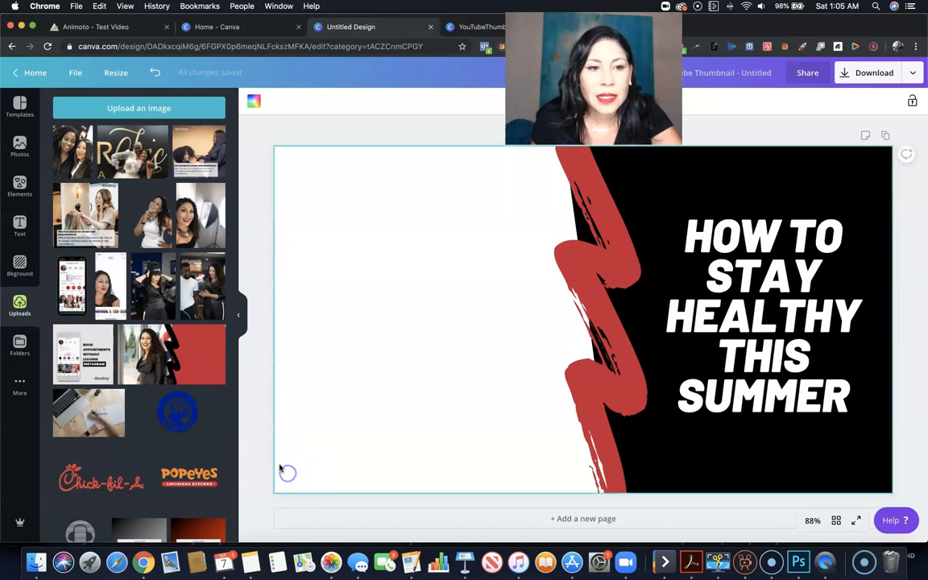
# Add the uploaded studio-light portrait as a separate image and enlarge it to cover the white area beside the headline
pyautogui.click(196, 219)
pyautogui.moveTo(499, 333); pyautogui.dragTo(313, 296)
pyautogui.moveTo(482, 420); pyautogui.dragTo(629, 561)
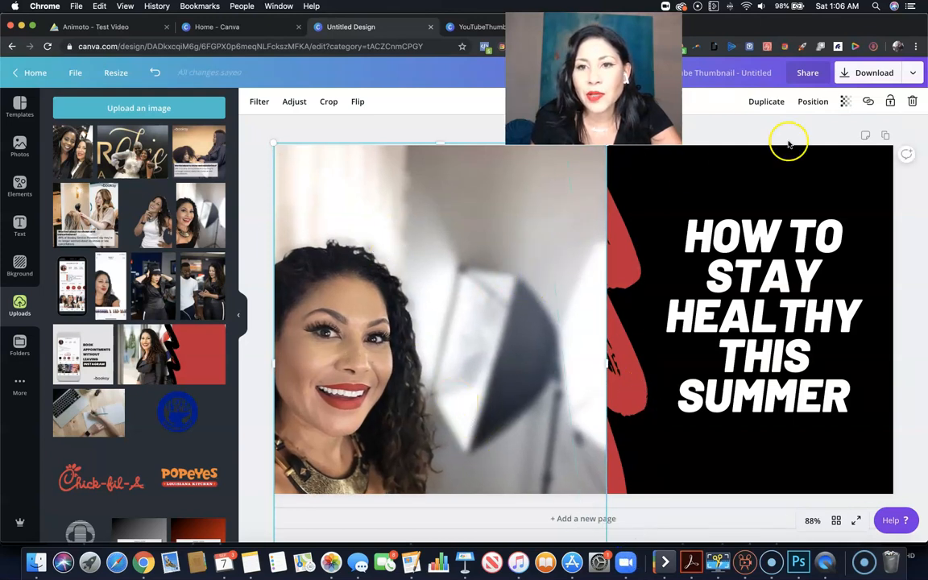
# Send the portrait backward so it sits behind the red brush stroke
pyautogui.click(808, 102)
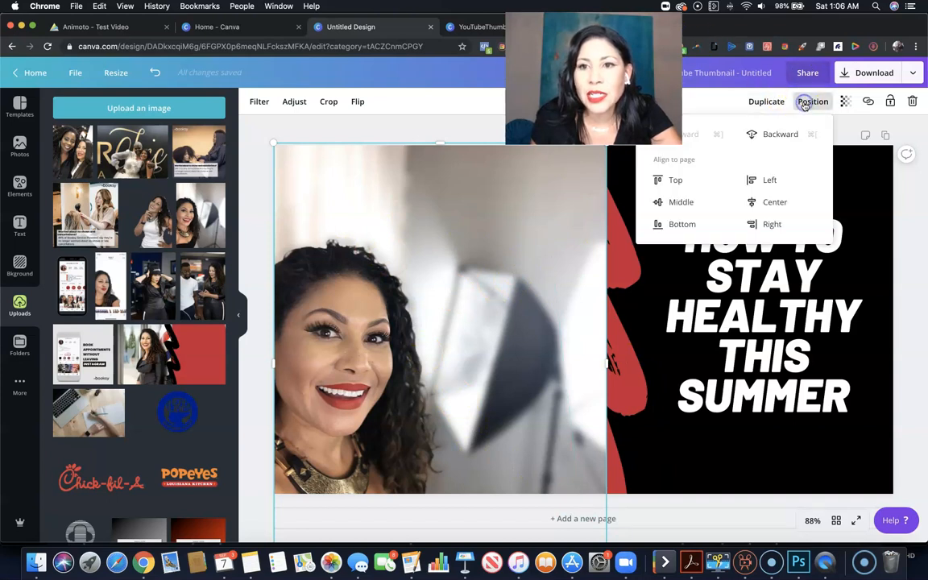
pyautogui.click(793, 141)
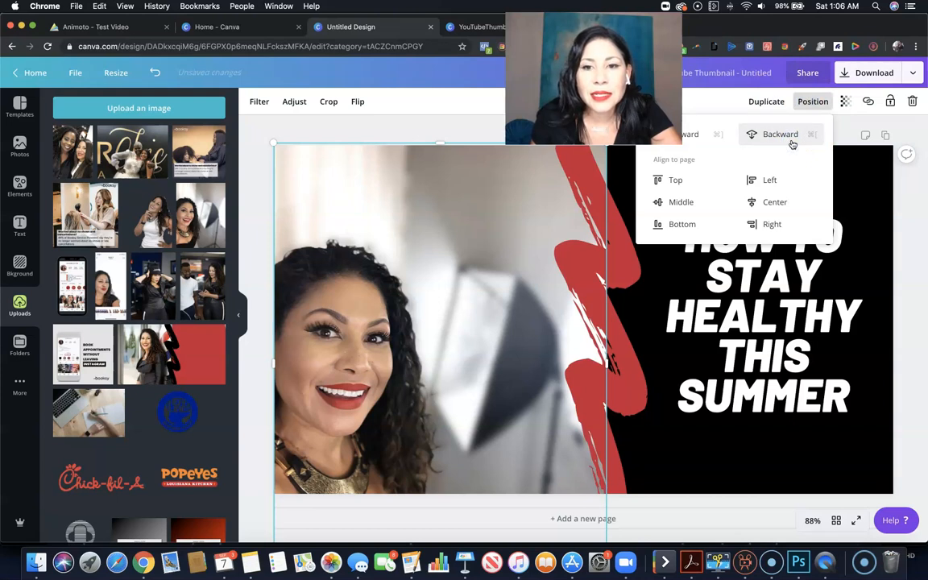
pyautogui.click(258, 193)
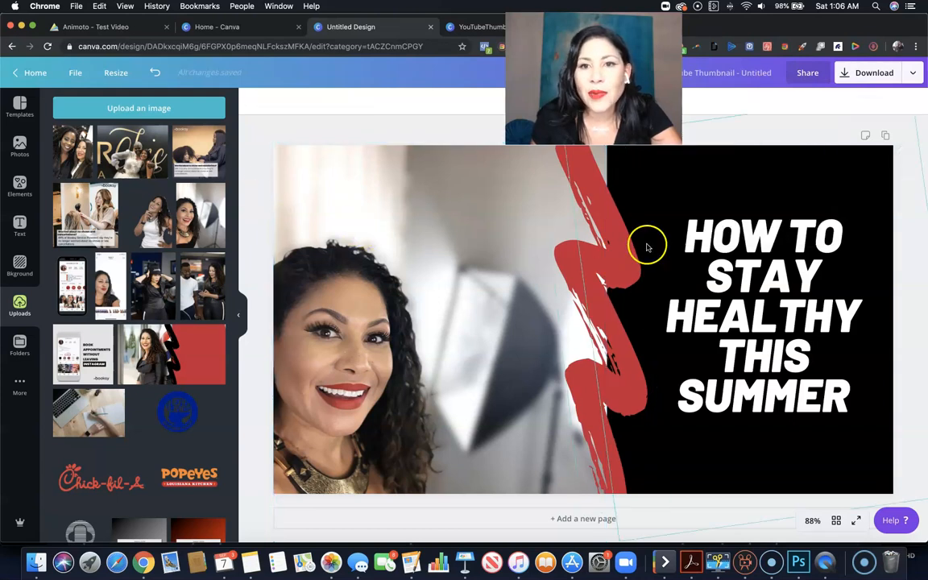
# Shift the red brush stroke slightly towards the headline and enlarge the black panel to meet the portrait behind it
pyautogui.moveTo(606, 243); pyautogui.dragTo(624, 243)
pyautogui.click(768, 468)
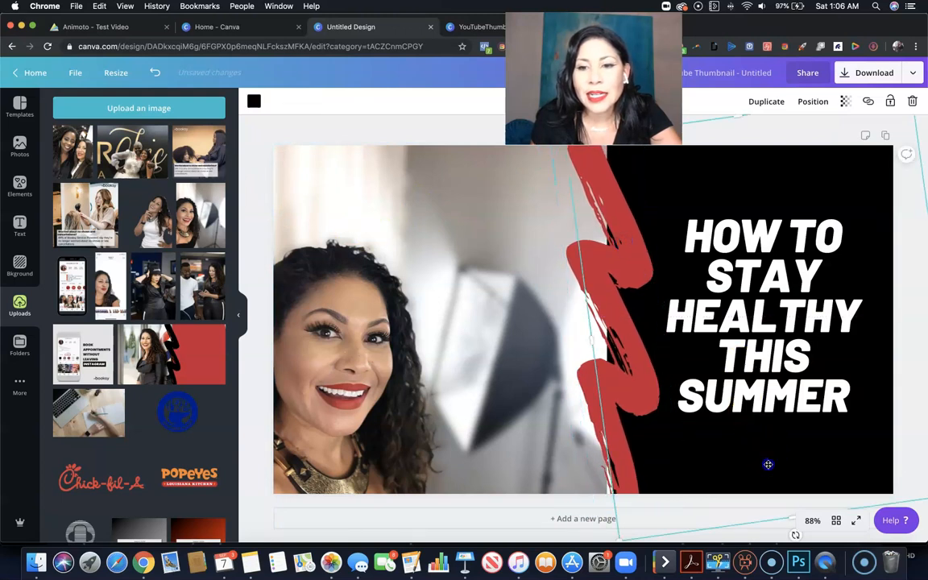
pyautogui.moveTo(624, 545); pyautogui.dragTo(533, 562)
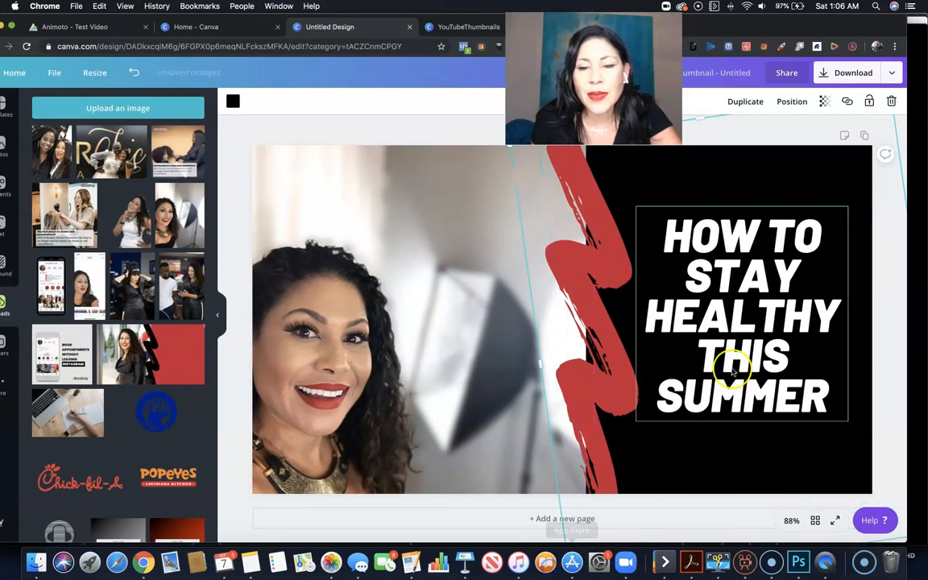
# Try flipping the portrait horizontally, and flip it back to its original orientation
pyautogui.click(463, 271)
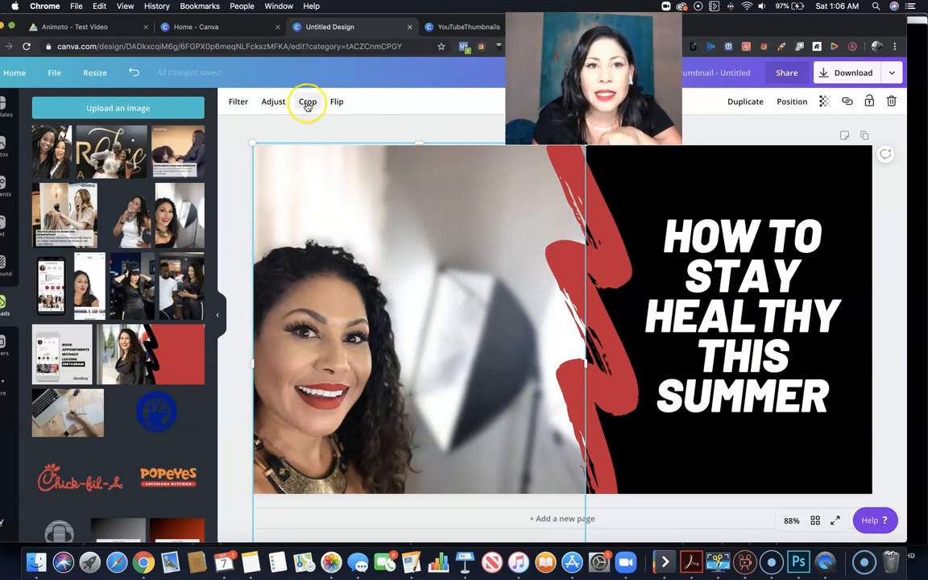
pyautogui.click(335, 101)
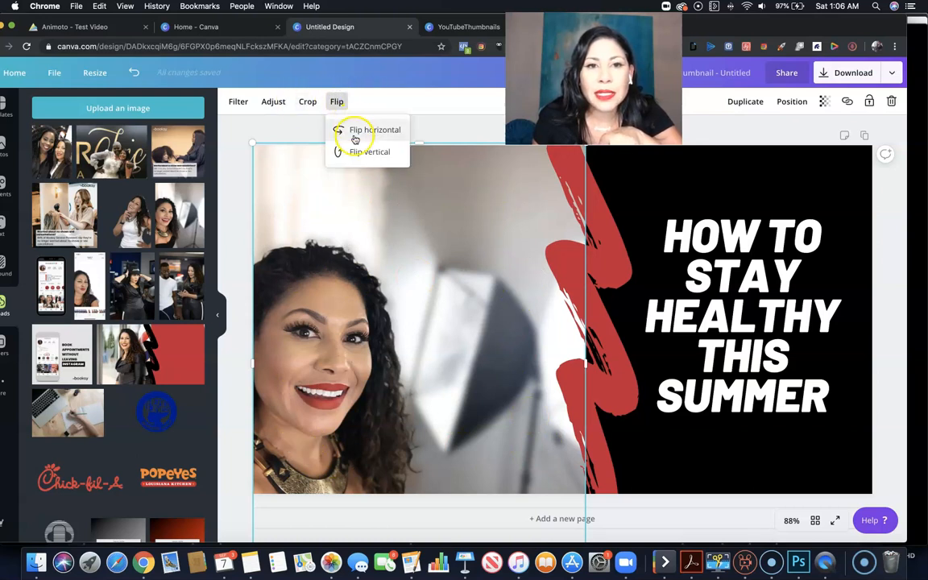
pyautogui.click(355, 134)
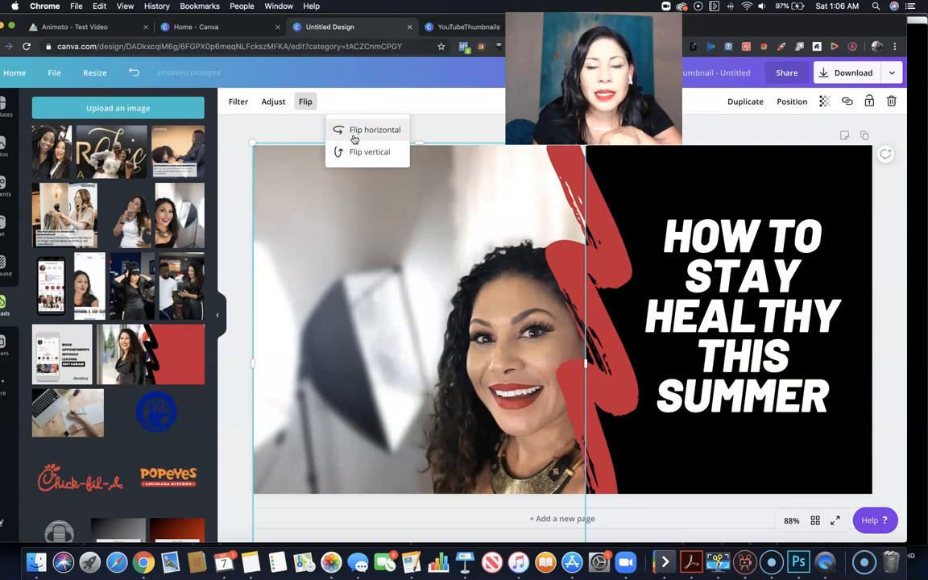
pyautogui.click(354, 135)
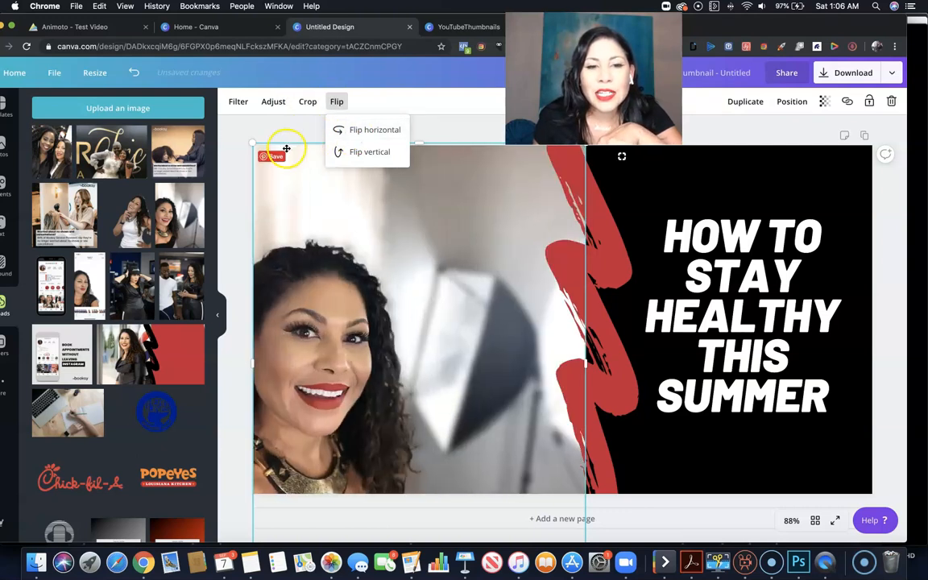
# Open the portrait's image adjustments and set its contrast to -100
pyautogui.click(271, 101)
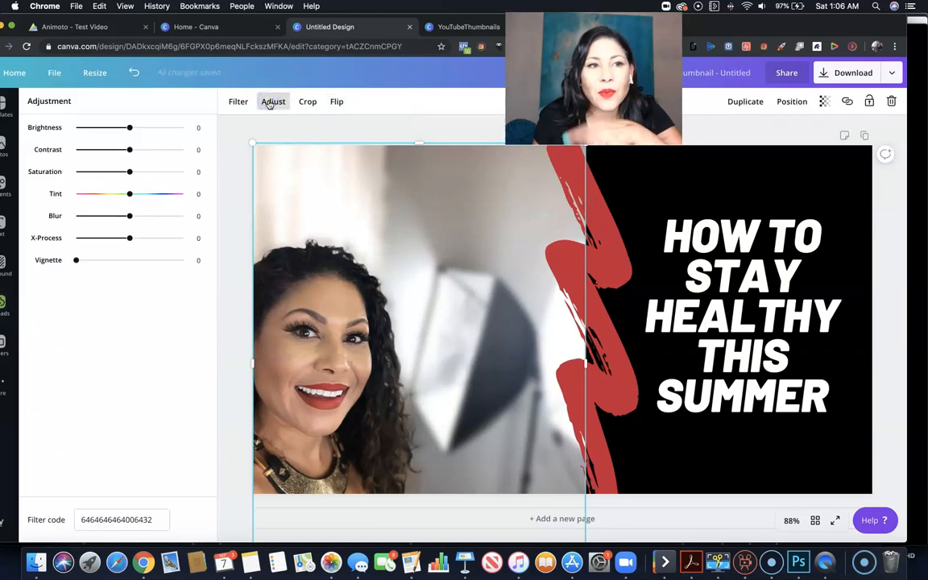
pyautogui.moveTo(133, 130); pyautogui.dragTo(48, 153)
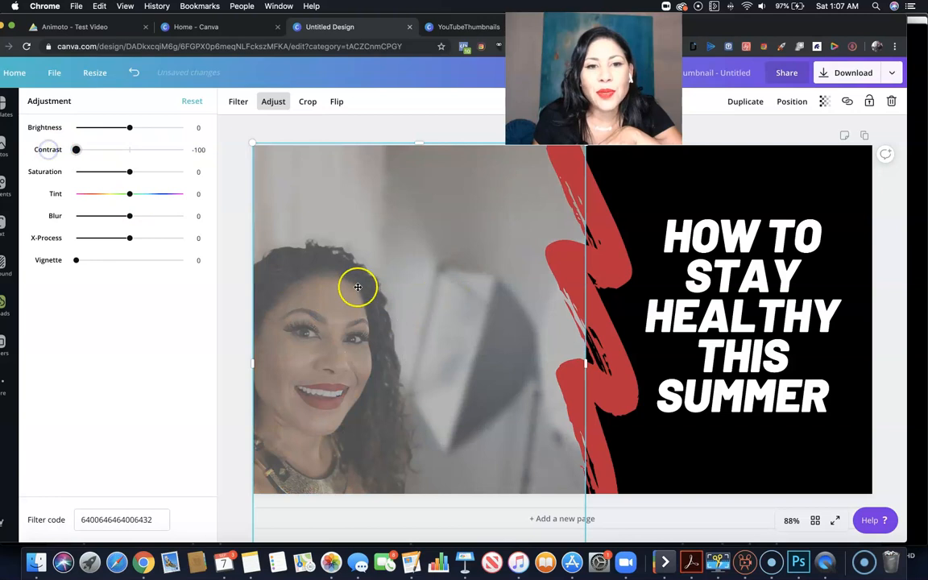
# Set the portrait's contrast to -6, try a slight blur change, and return the blur to 0
pyautogui.moveTo(81, 153); pyautogui.dragTo(127, 154)
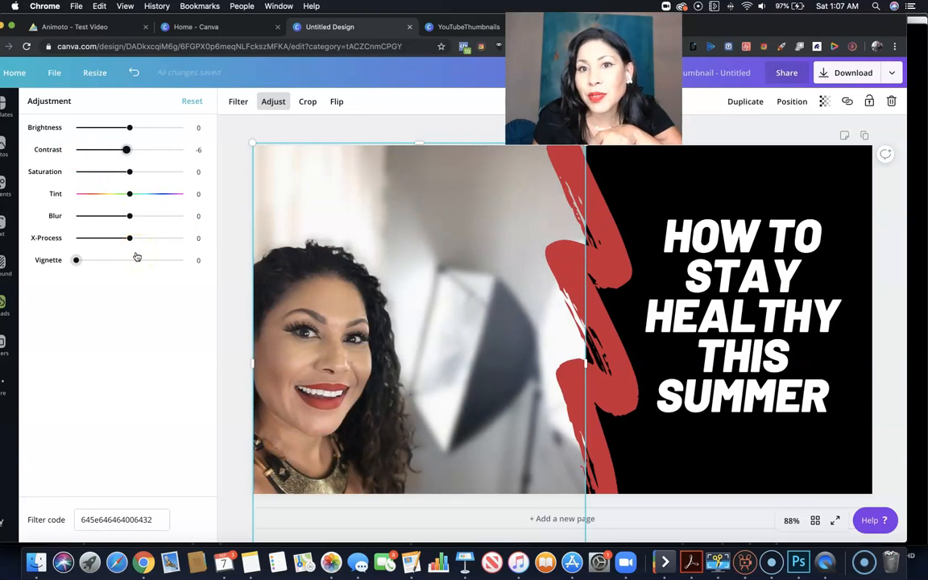
pyautogui.click(129, 216)
pyautogui.moveTo(129, 216)
pyautogui.mouseDown()
pyautogui.moveTo(156, 216)
pyautogui.moveTo(131, 216)
pyautogui.mouseUp()
pyautogui.moveTo(133, 216); pyautogui.dragTo(130, 216)
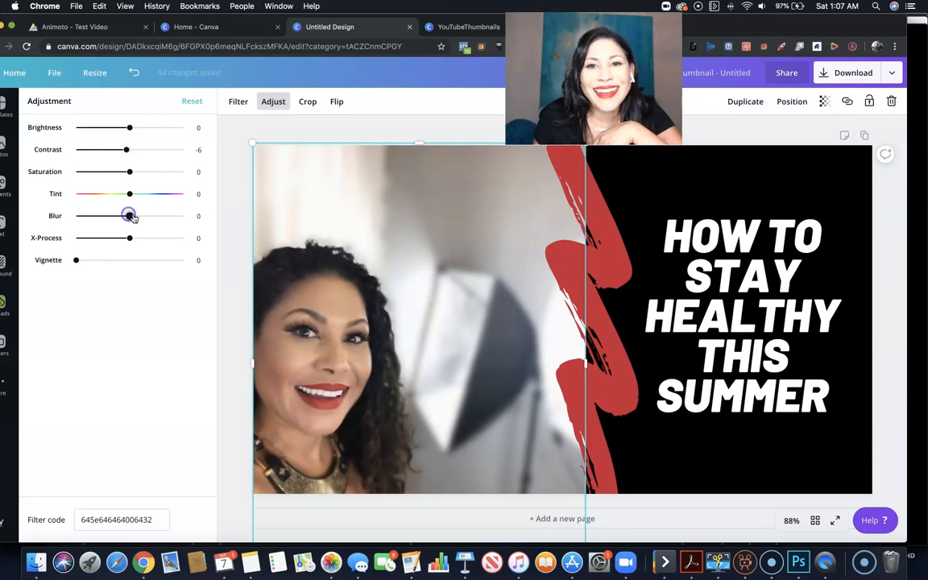
pyautogui.click(230, 178)
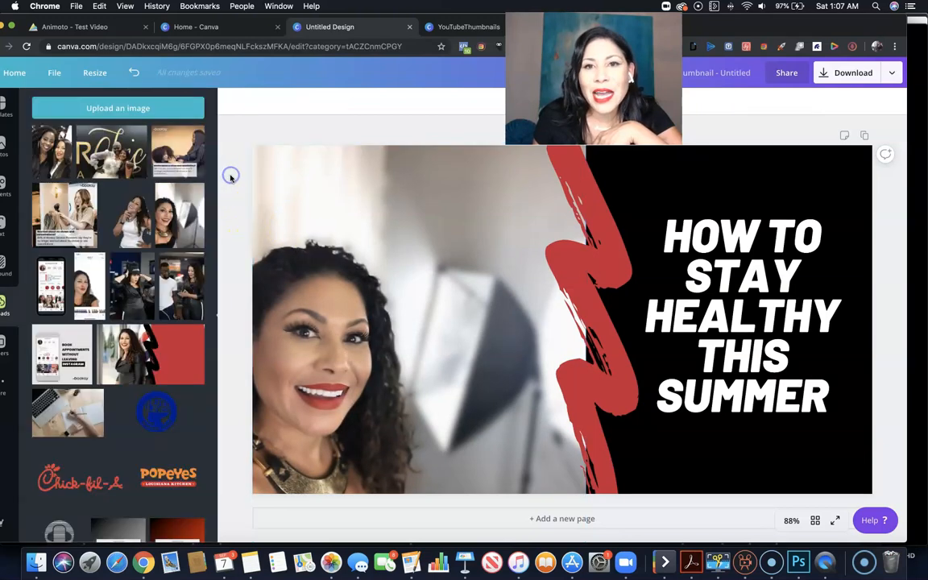
# Add a second page, place the uploaded studio portrait on it, and enlarge it to the full page height
pyautogui.scroll(-1, 231, 178)
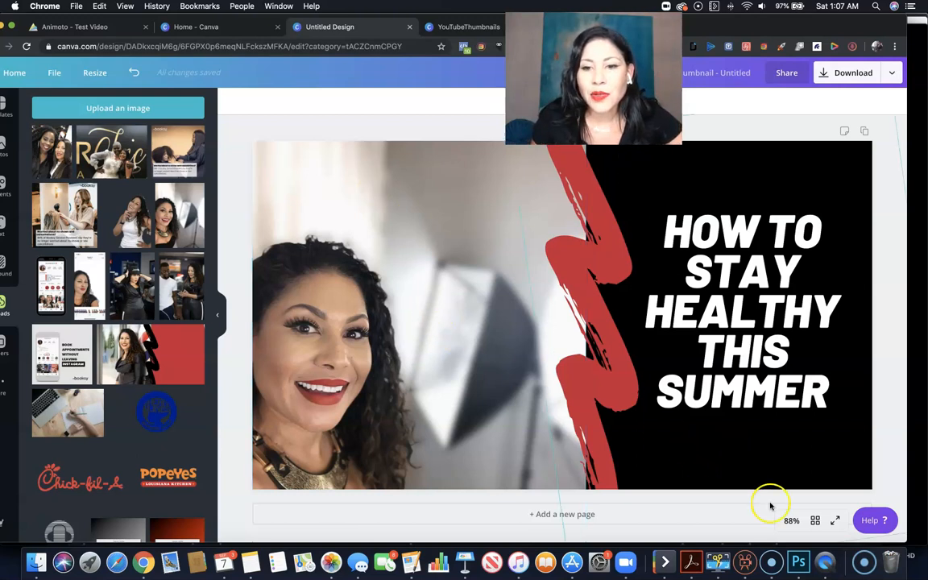
pyautogui.click(661, 516)
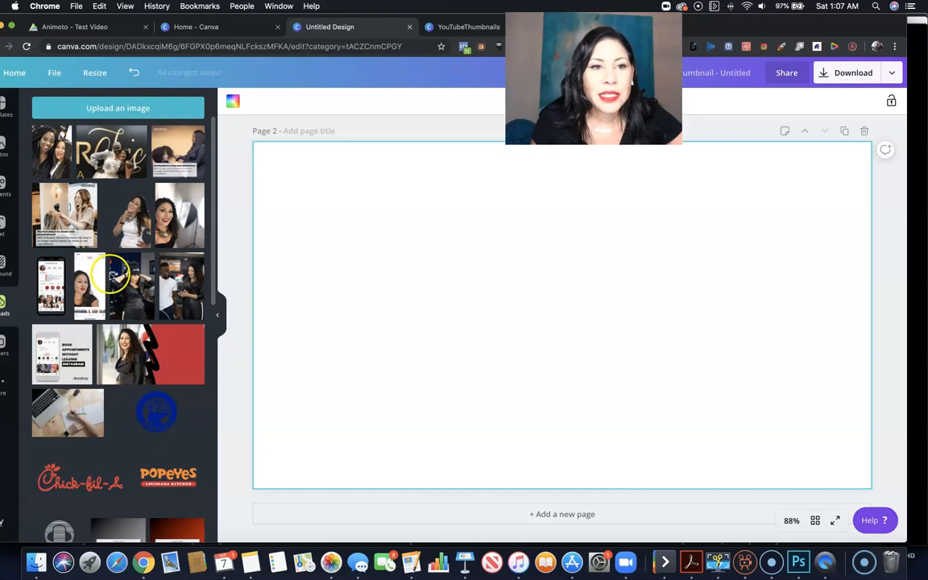
pyautogui.click(181, 232)
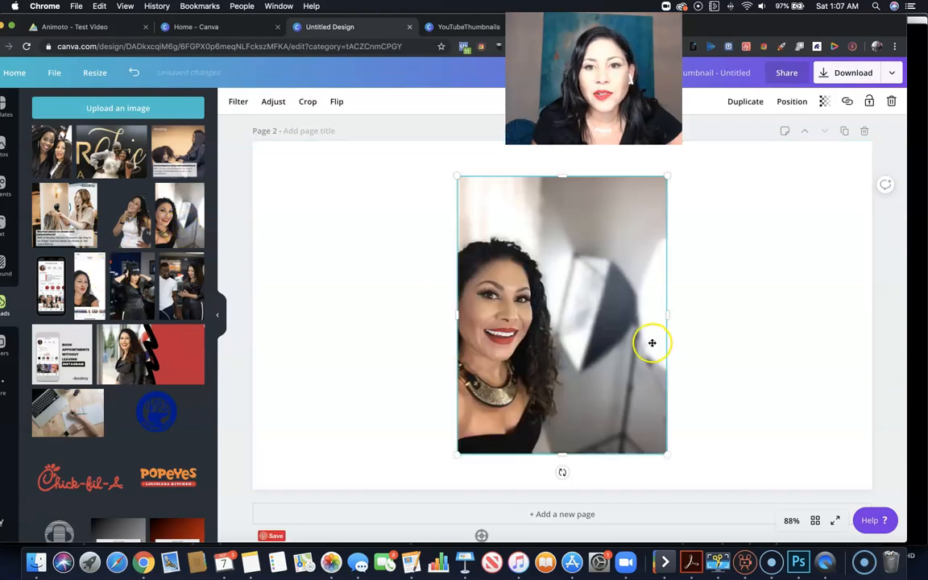
pyautogui.moveTo(675, 469); pyautogui.dragTo(691, 496)
pyautogui.moveTo(455, 172); pyautogui.dragTo(433, 142)
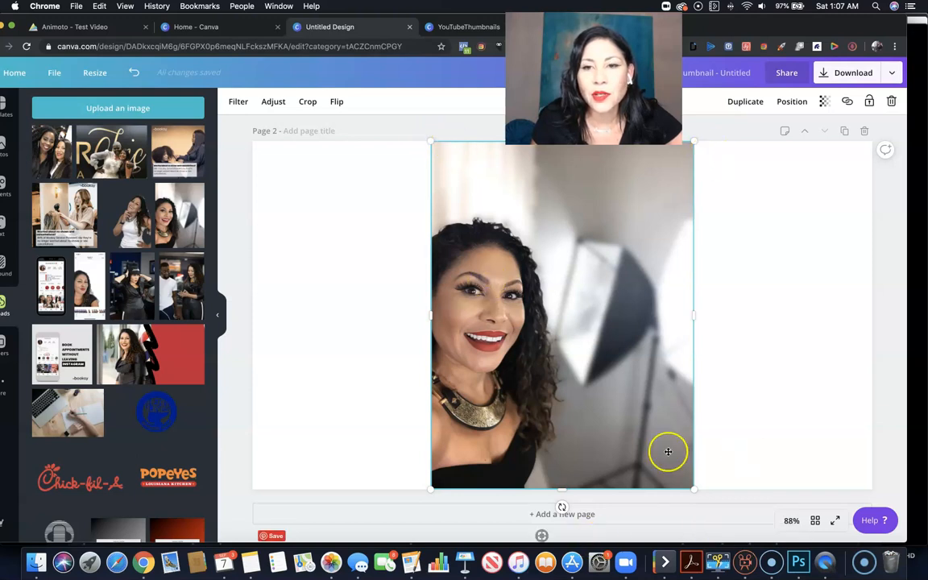
# Duplicate the portrait on page 2 and enlarge the copy to cover the full page width
pyautogui.click(745, 101)
pyautogui.moveTo(698, 326); pyautogui.dragTo(815, 289)
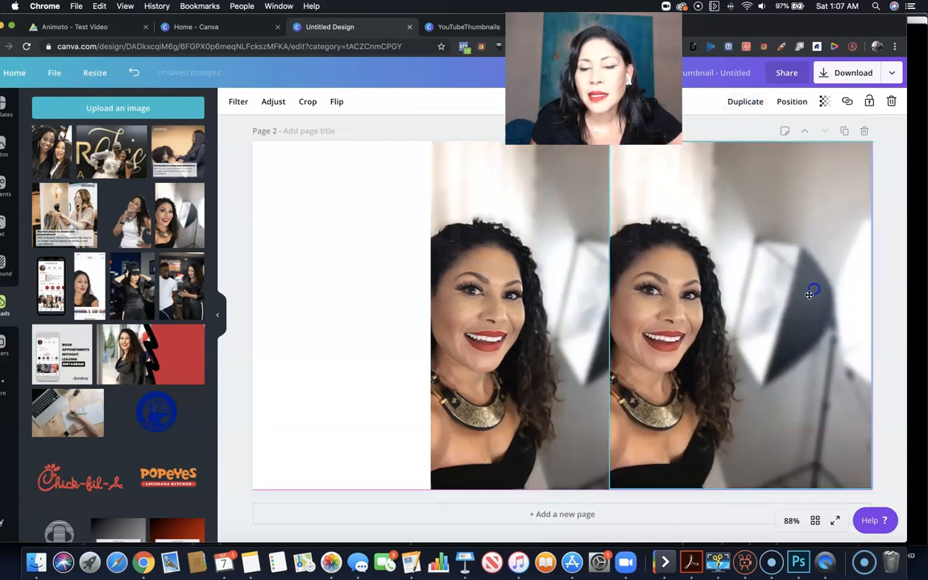
pyautogui.moveTo(607, 488); pyautogui.dragTo(92, 503)
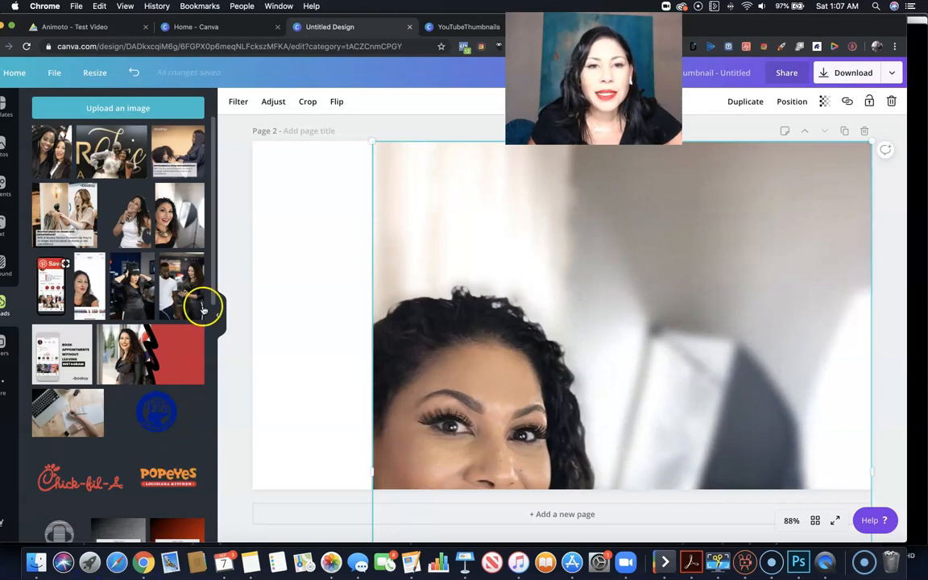
pyautogui.moveTo(369, 143); pyautogui.dragTo(321, 207)
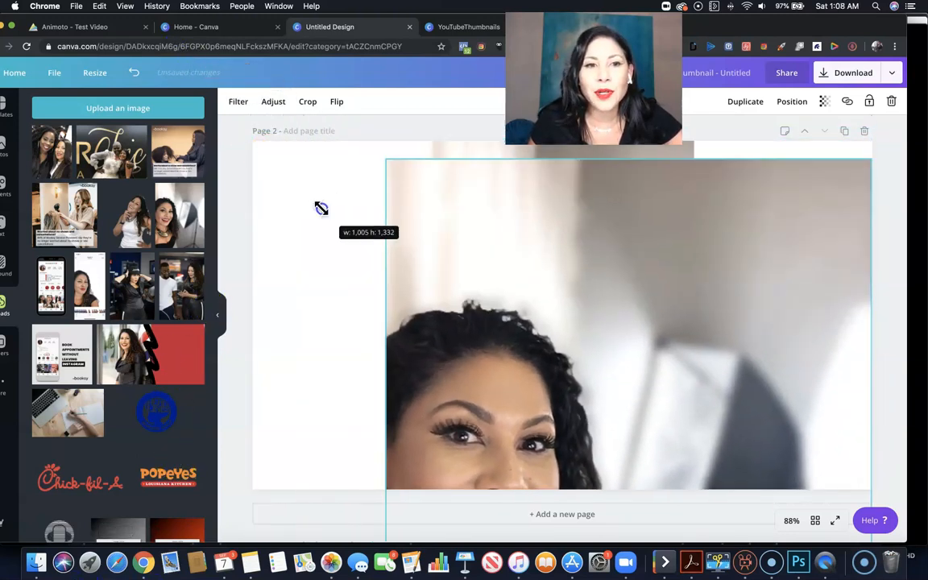
pyautogui.click(266, 187)
pyautogui.click(402, 196)
pyautogui.moveTo(386, 154); pyautogui.dragTo(145, 59)
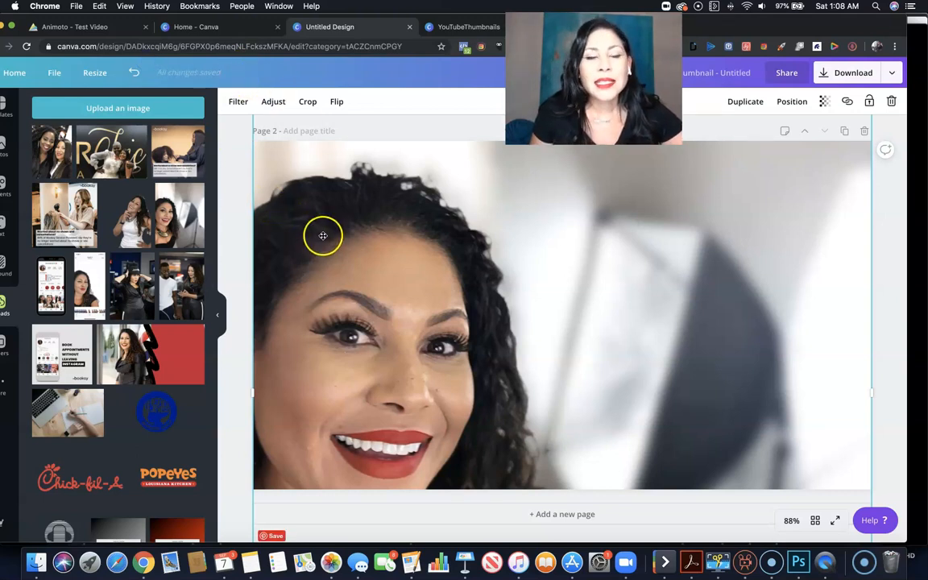
# Set the enlarged portrait copy's blur to 15 and place it as the background behind the sharp portrait
pyautogui.click(272, 102)
pyautogui.moveTo(129, 216); pyautogui.dragTo(138, 218)
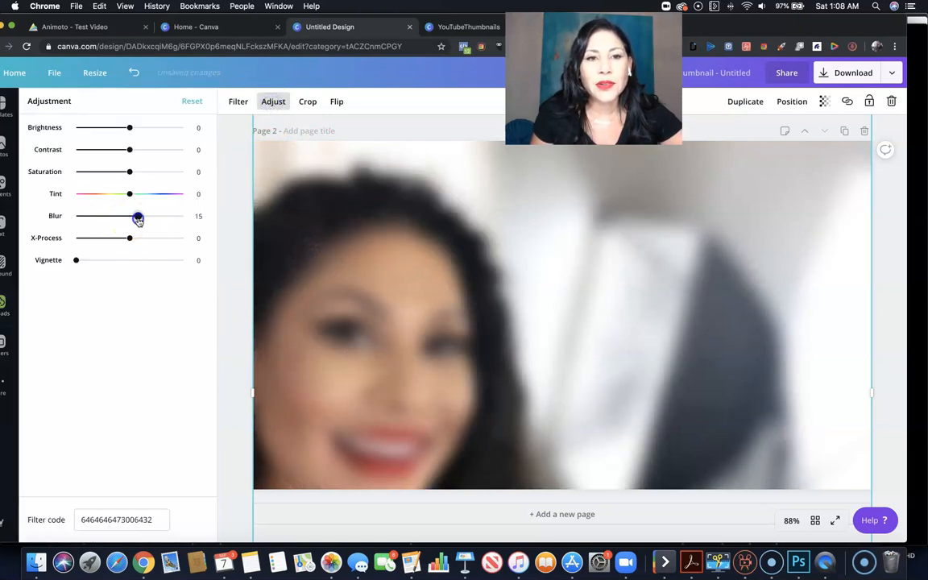
pyautogui.click(236, 208)
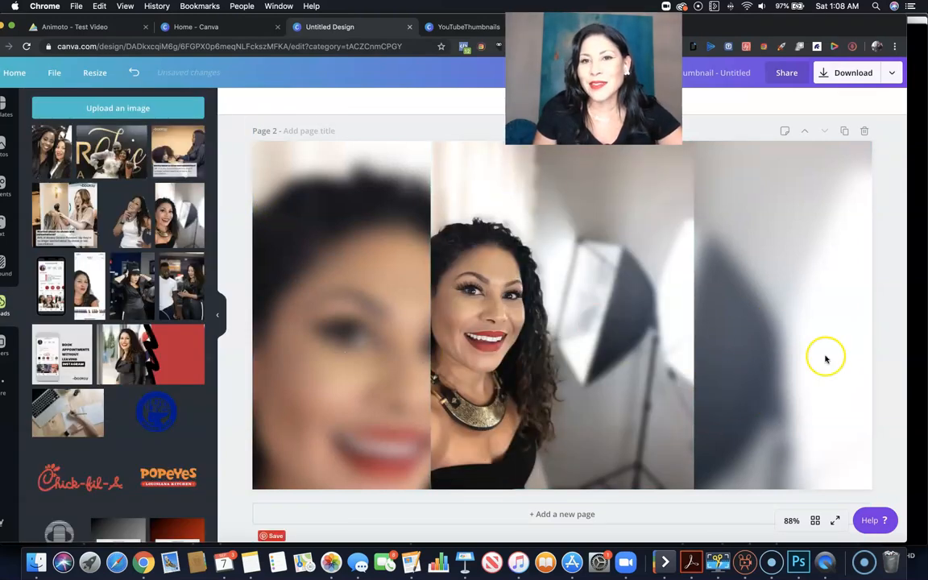
# Darken the blurred background image on page 2 by setting its brightness to -39
pyautogui.click(505, 297)
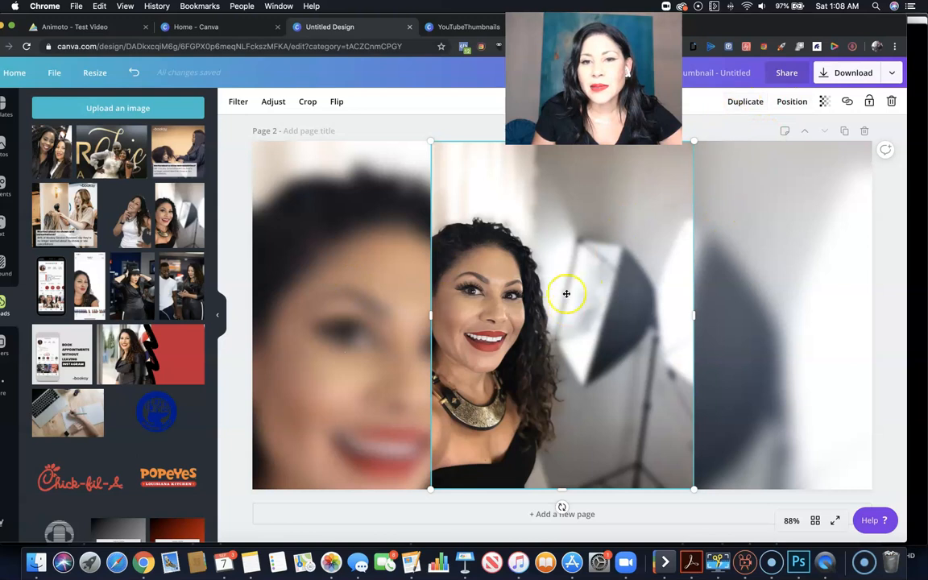
pyautogui.click(309, 249)
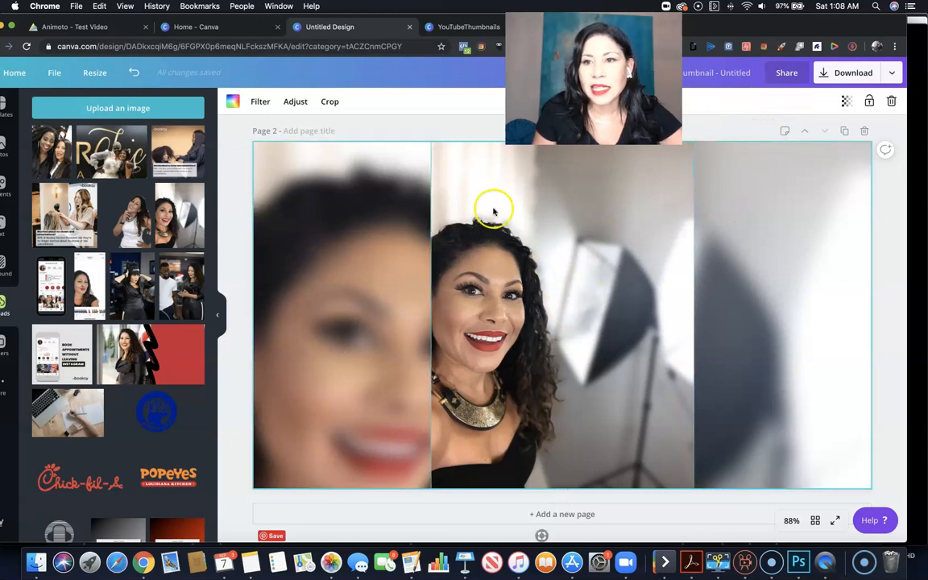
pyautogui.click(295, 103)
pyautogui.moveTo(128, 128); pyautogui.dragTo(111, 131)
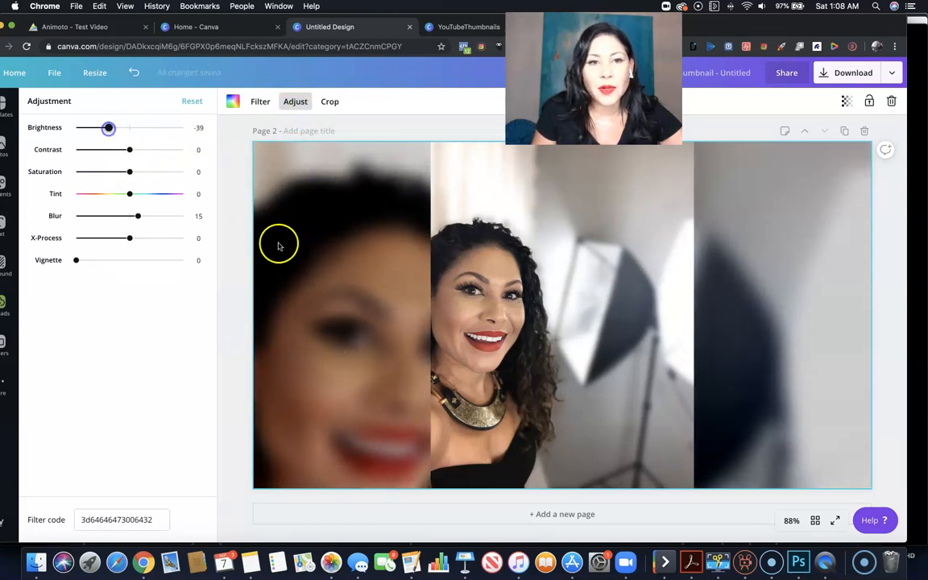
pyautogui.click(243, 214)
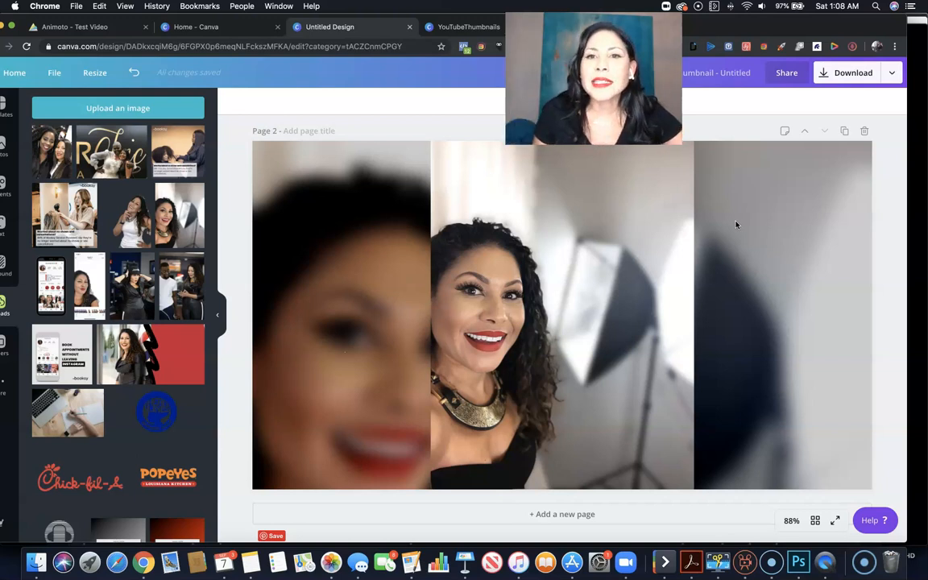
# Compare the two page designs and delete page 2 with the blurred background
pyautogui.scroll(5, 483, 264)
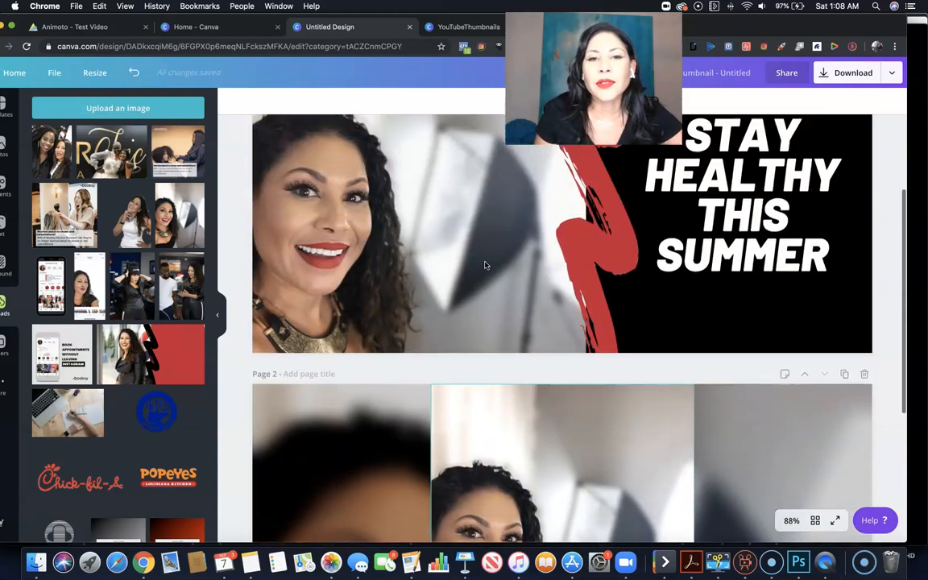
pyautogui.scroll(2, 485, 265)
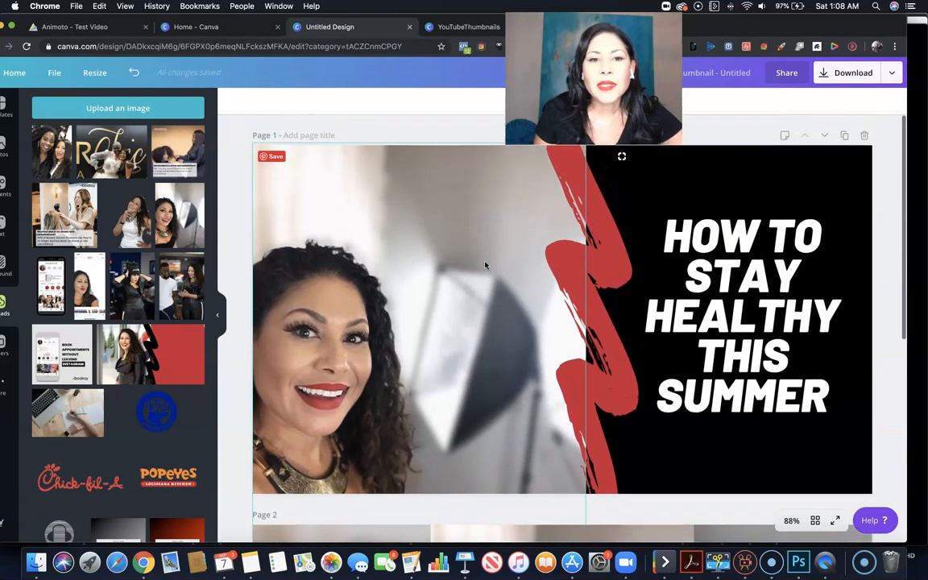
pyautogui.scroll(-4, 628, 375)
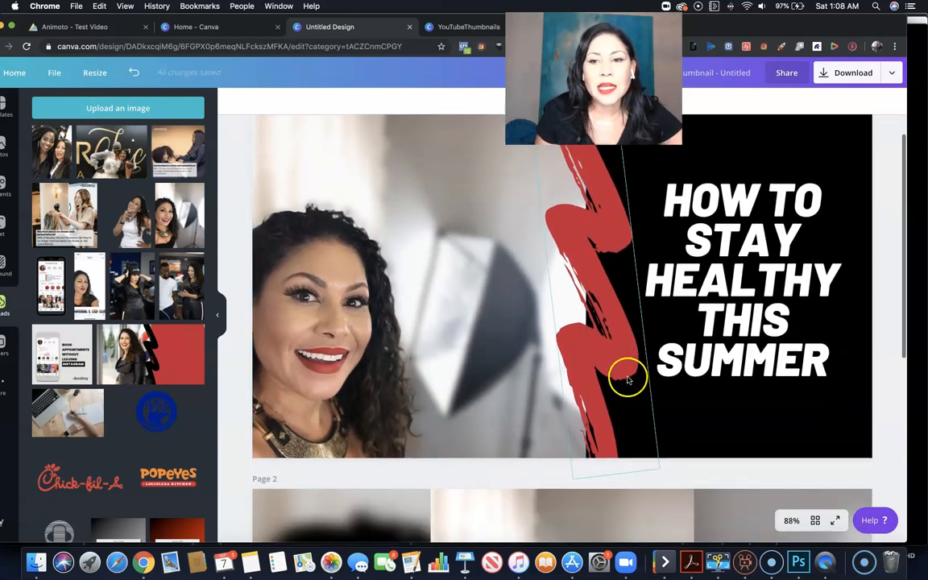
pyautogui.scroll(-1, 681, 385)
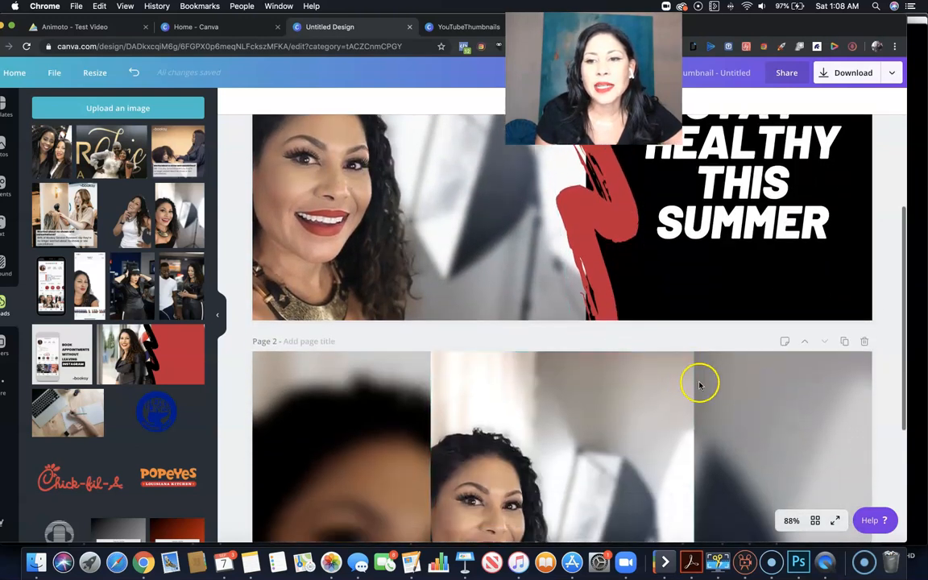
pyautogui.click(864, 344)
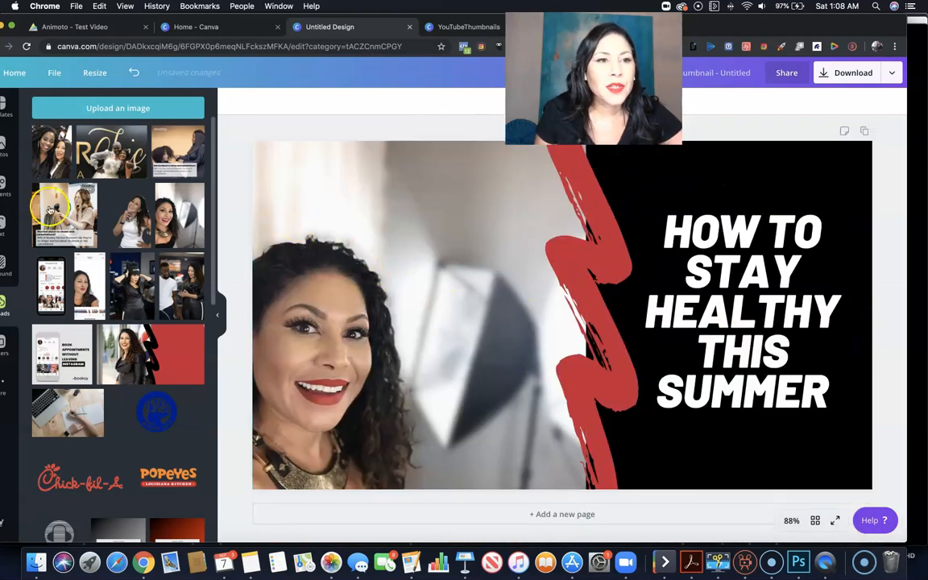
pyautogui.click(4, 104)
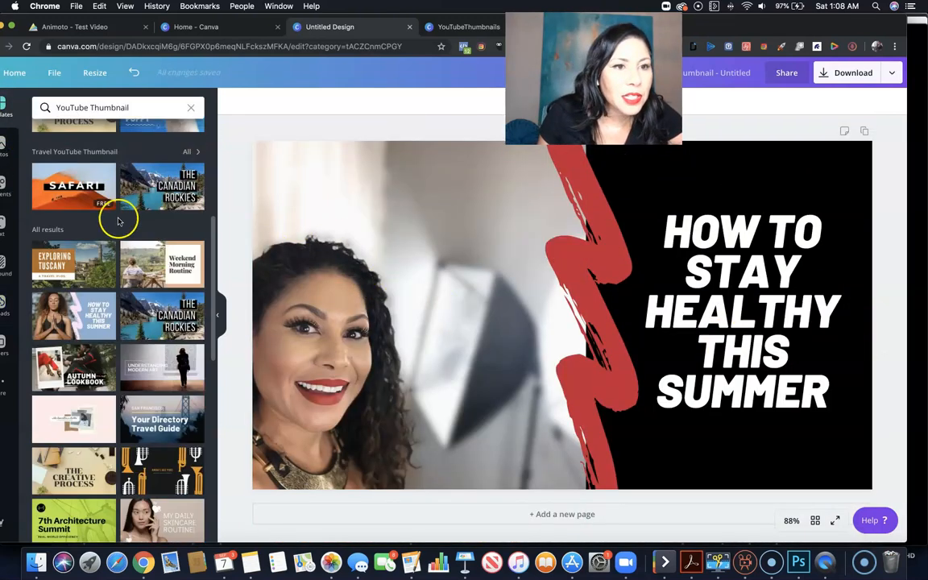
pyautogui.scroll(-2, 141, 195)
pyautogui.scroll(-1, 141, 195)
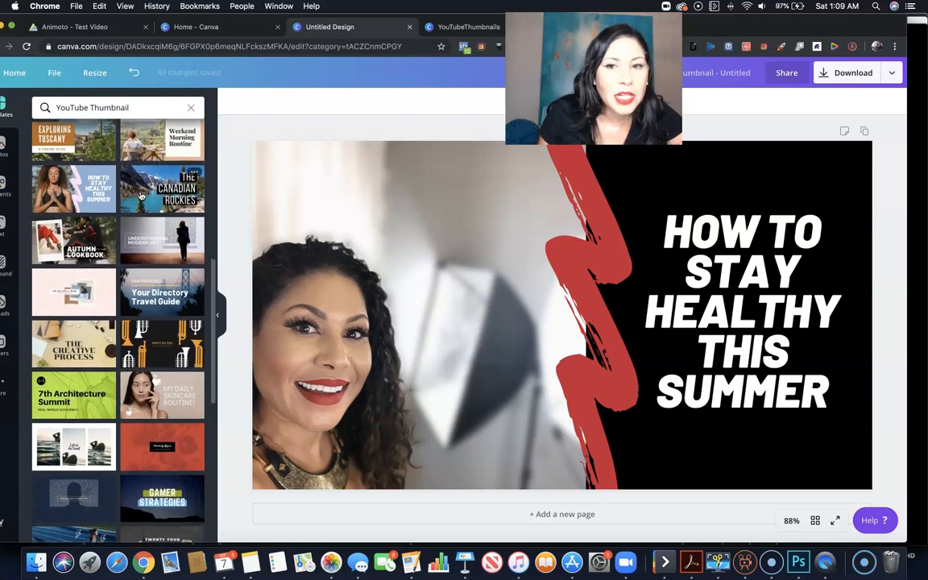
# Replace the headline wording after "HOW TO" so it reads "HOW TO CREATE YOUTUBE THUMBNAILS", with CREATE, YOUTUBE and THUMBNAILS on separate lines
pyautogui.click(726, 299)
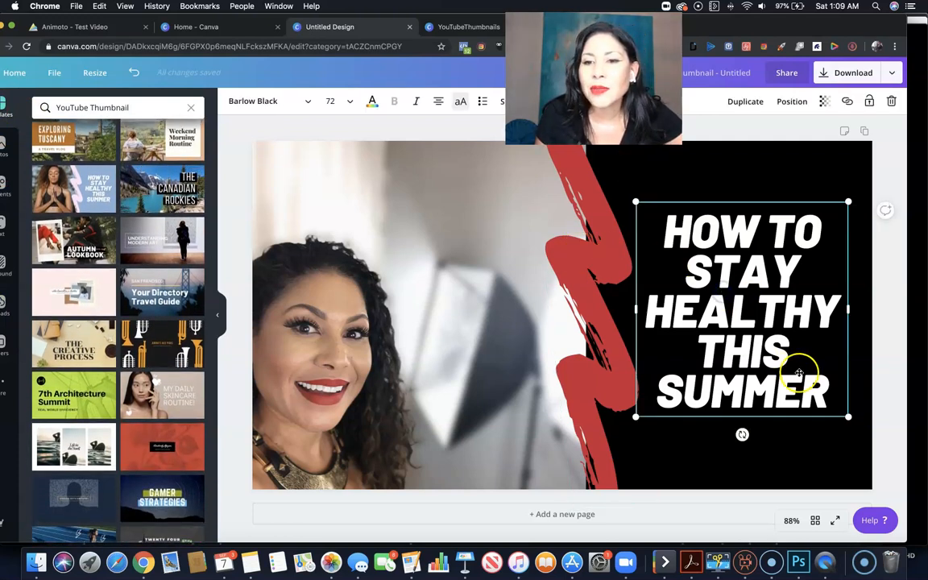
pyautogui.moveTo(827, 393); pyautogui.dragTo(668, 219)
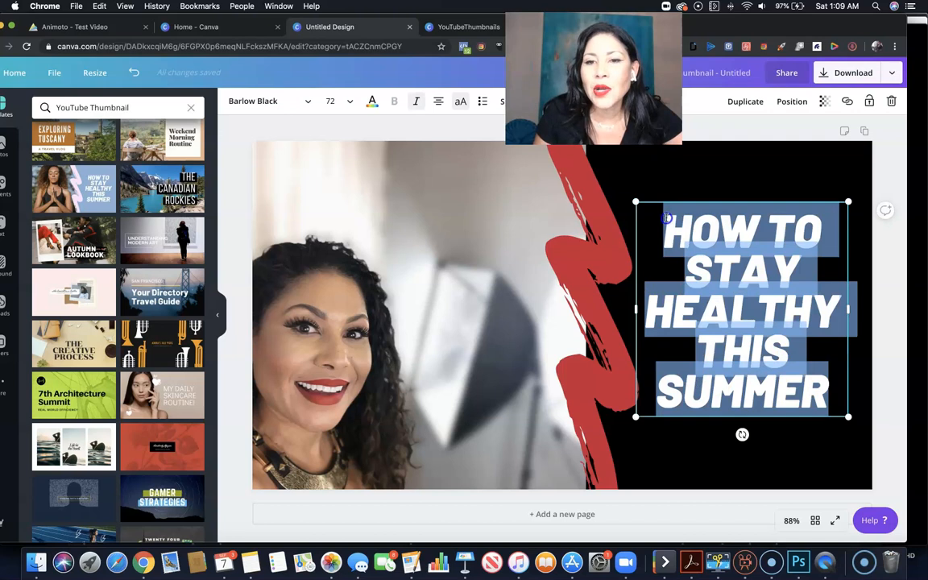
pyautogui.click(680, 244)
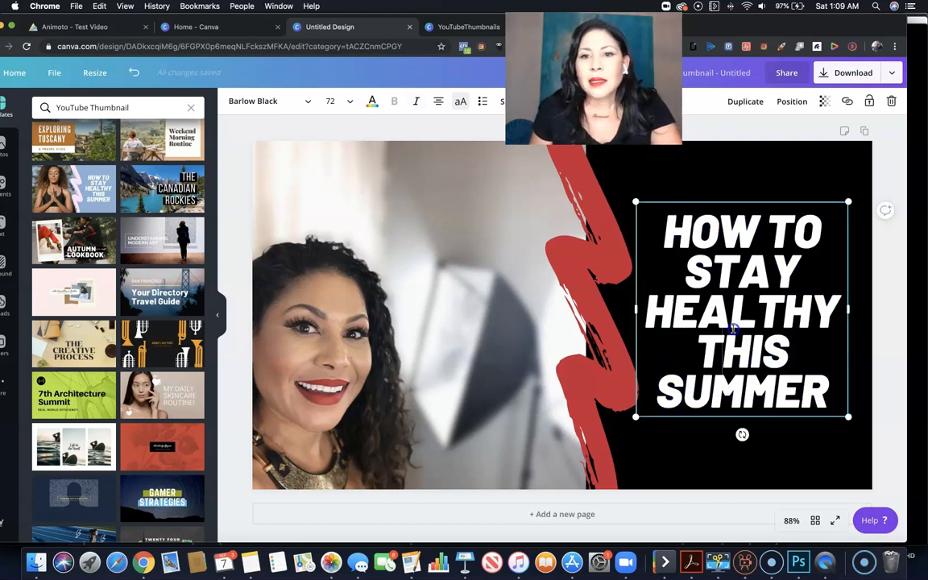
pyautogui.moveTo(684, 269)
pyautogui.mouseDown()
pyautogui.moveTo(762, 282)
pyautogui.moveTo(819, 393)
pyautogui.mouseUp()
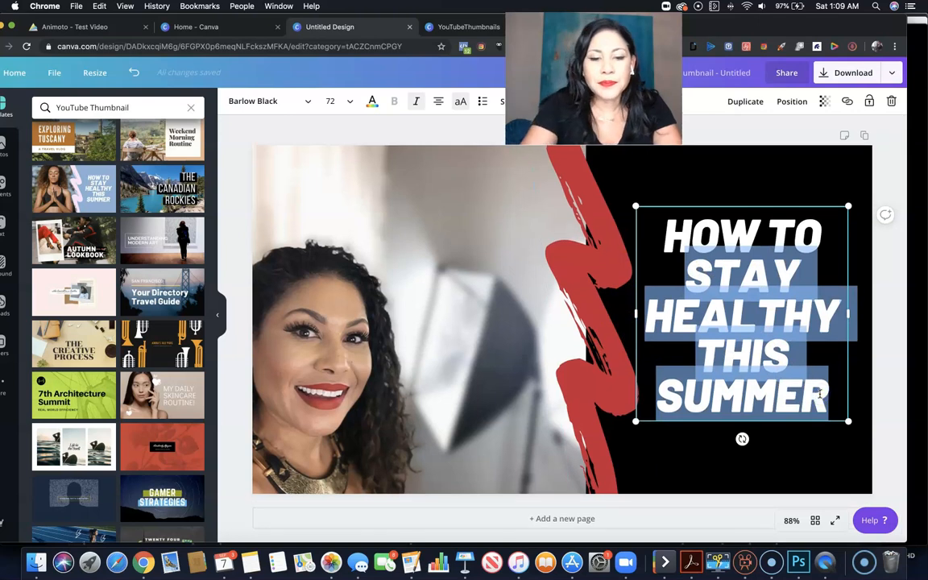
pyautogui.write('CREATE')
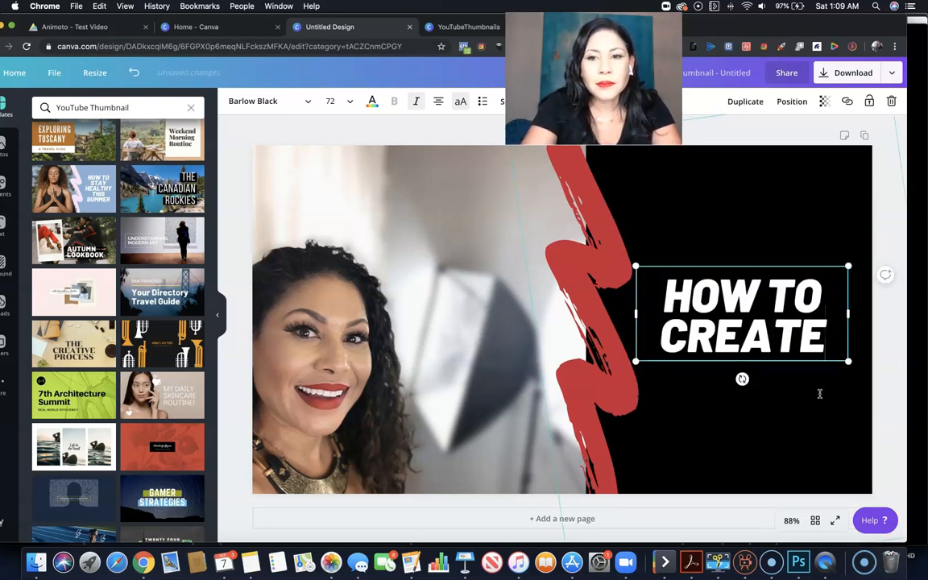
pyautogui.press('Return')
pyautogui.write('YOUTUV')
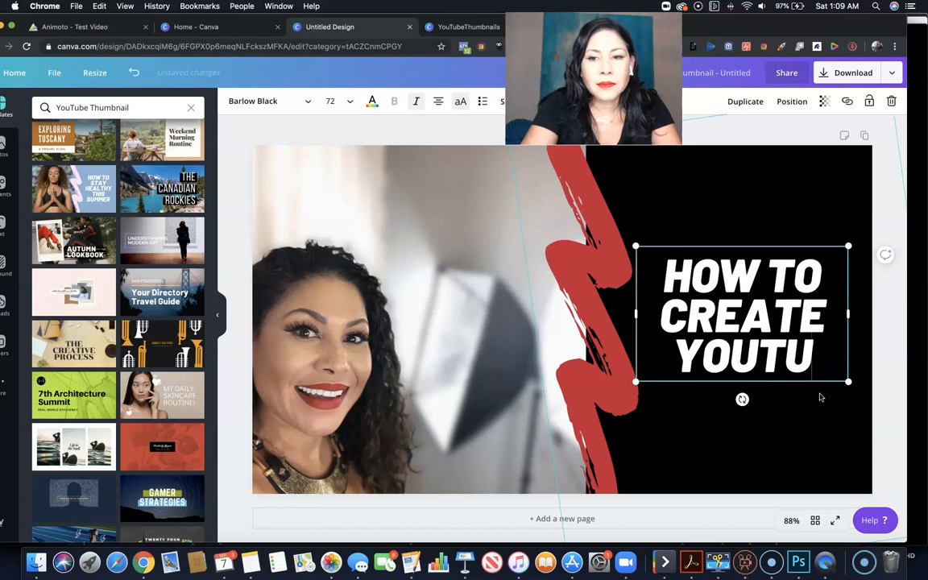
pyautogui.press('BackSpace')
pyautogui.write('BE')
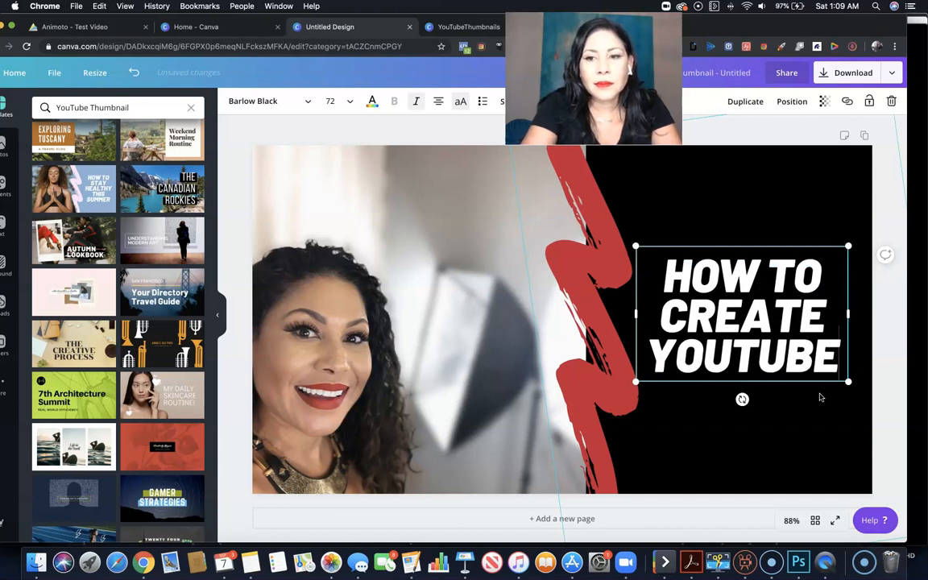
pyautogui.press('Return')
pyautogui.write('THUMBNAILS')
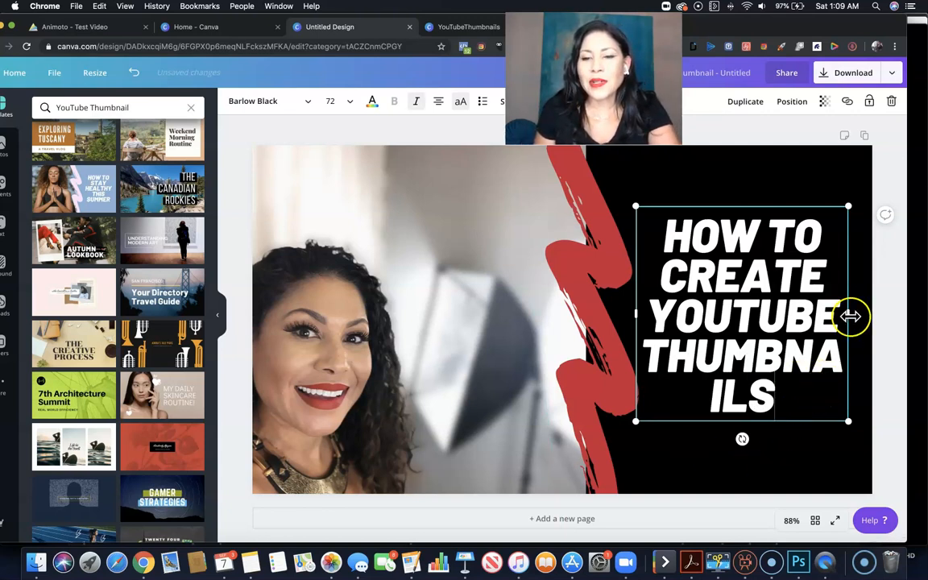
# Reduce the headline's font size to 48 so that THUMBNAILS fits on one line
pyautogui.moveTo(769, 395); pyautogui.dragTo(654, 242)
pyautogui.click(331, 99)
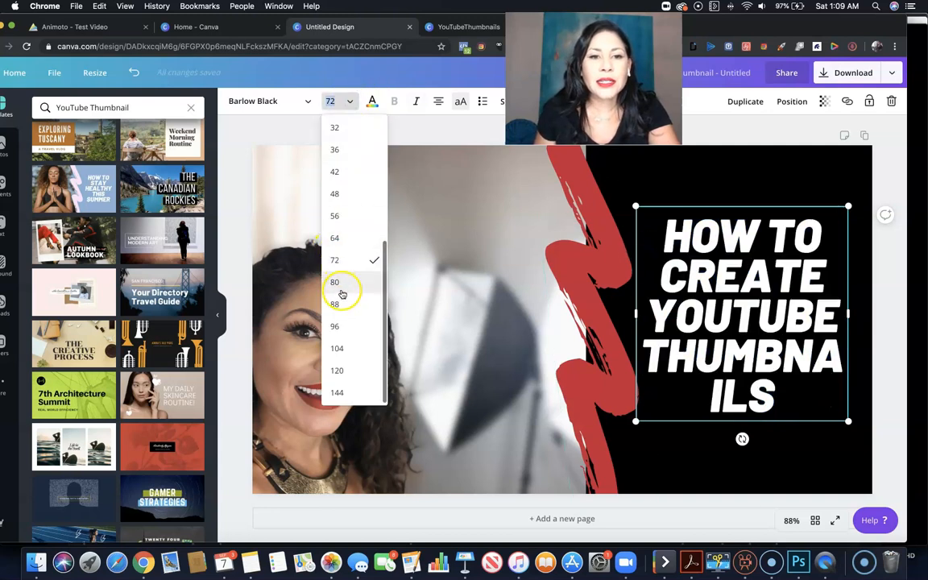
pyautogui.click(335, 237)
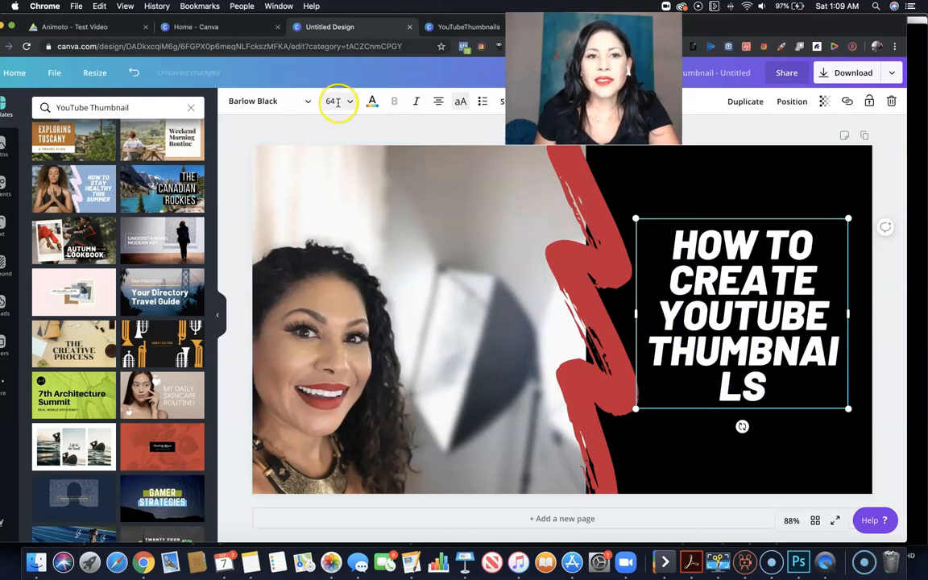
pyautogui.click(336, 101)
pyautogui.click(335, 226)
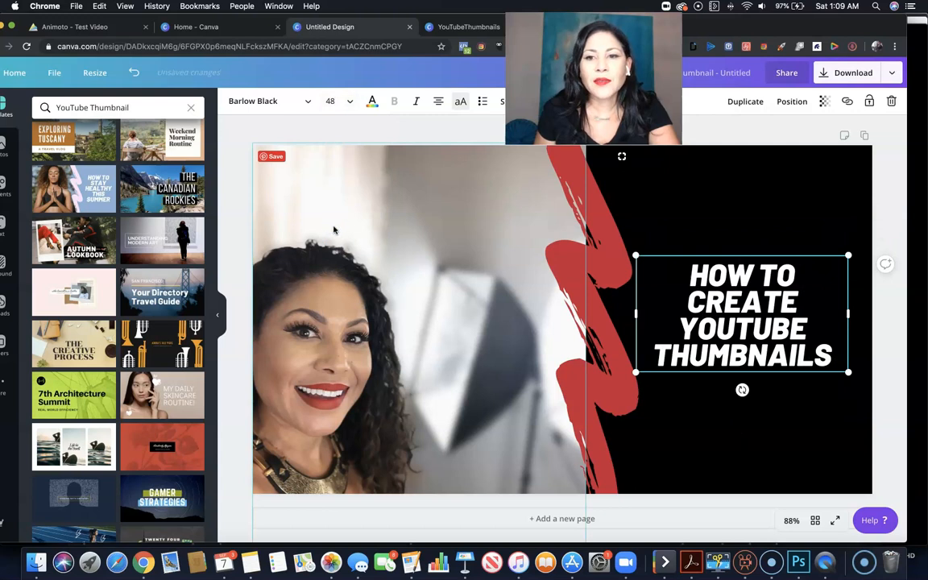
# Try larger font sizes of 56 and 64 on the headline
pyautogui.click(345, 102)
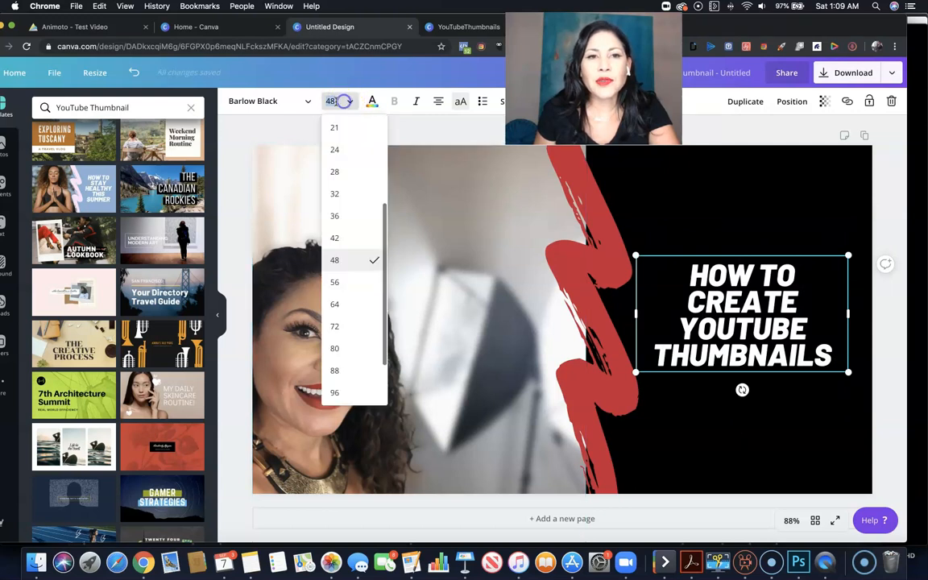
pyautogui.click(343, 278)
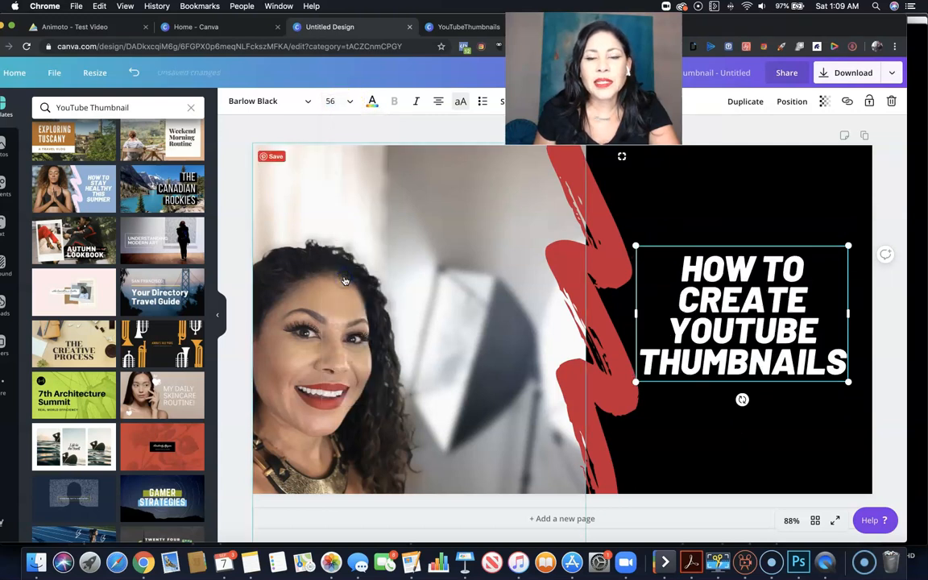
pyautogui.click(332, 101)
pyautogui.click(348, 286)
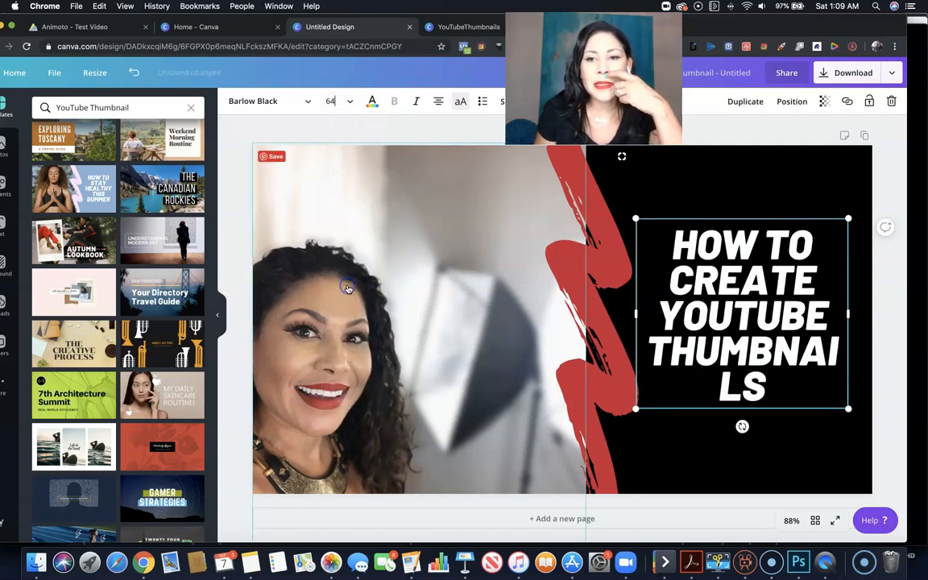
# Set the headline's font size to 60 and widen its text box on both sides so THUMBNAILS fits on one line
pyautogui.click(336, 105)
pyautogui.click(352, 104)
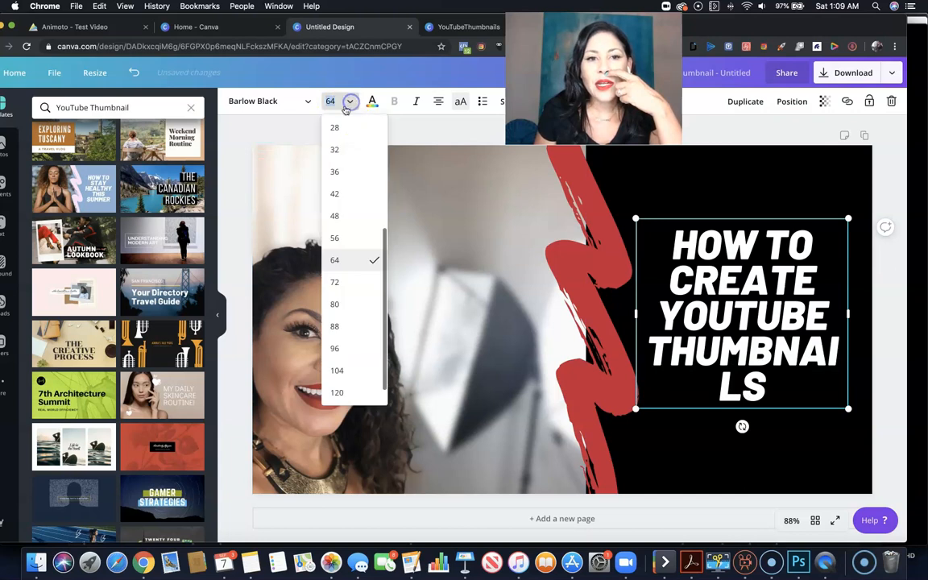
pyautogui.click(337, 100)
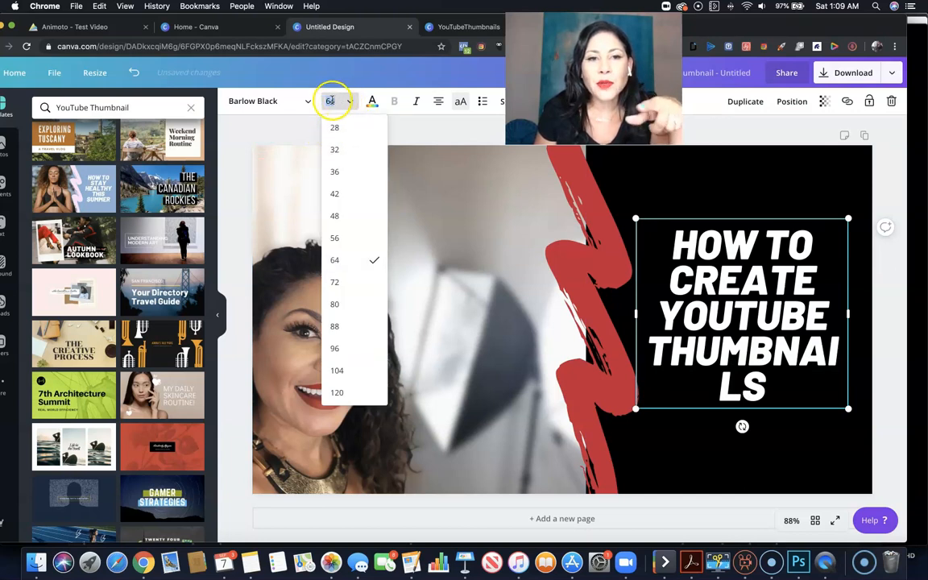
pyautogui.click(330, 100)
pyautogui.click(335, 101)
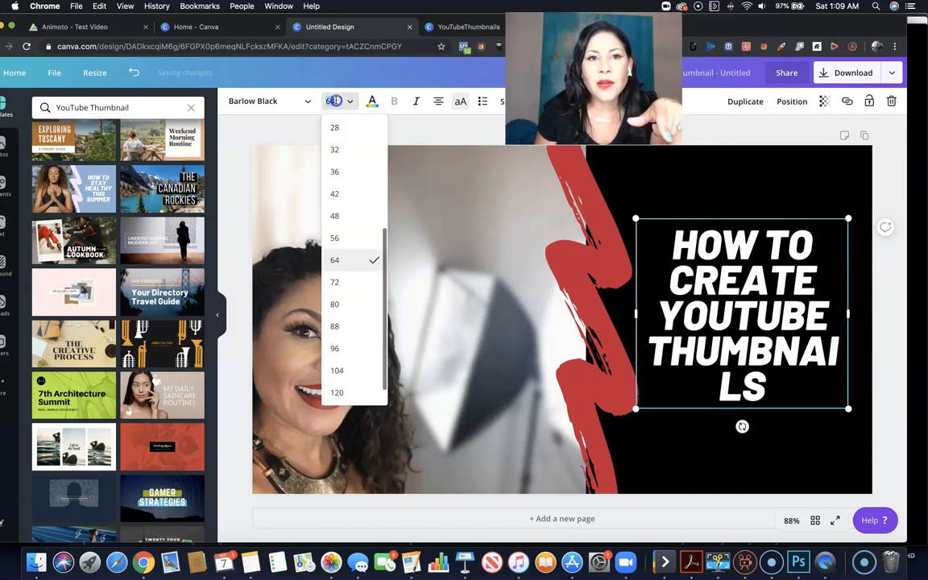
pyautogui.click(332, 100)
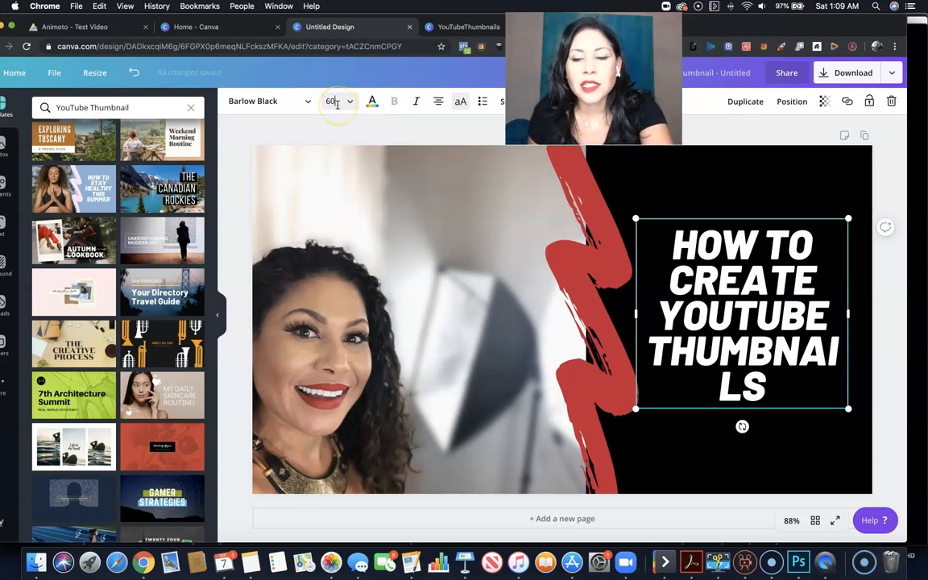
pyautogui.press('Return')
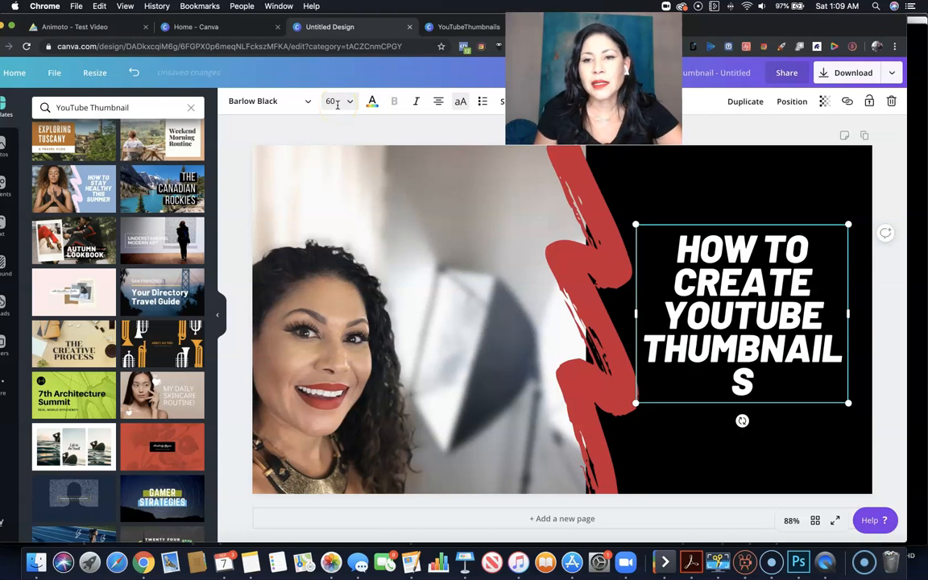
pyautogui.moveTo(854, 314); pyautogui.dragTo(861, 313)
pyautogui.moveTo(638, 312); pyautogui.dragTo(627, 311)
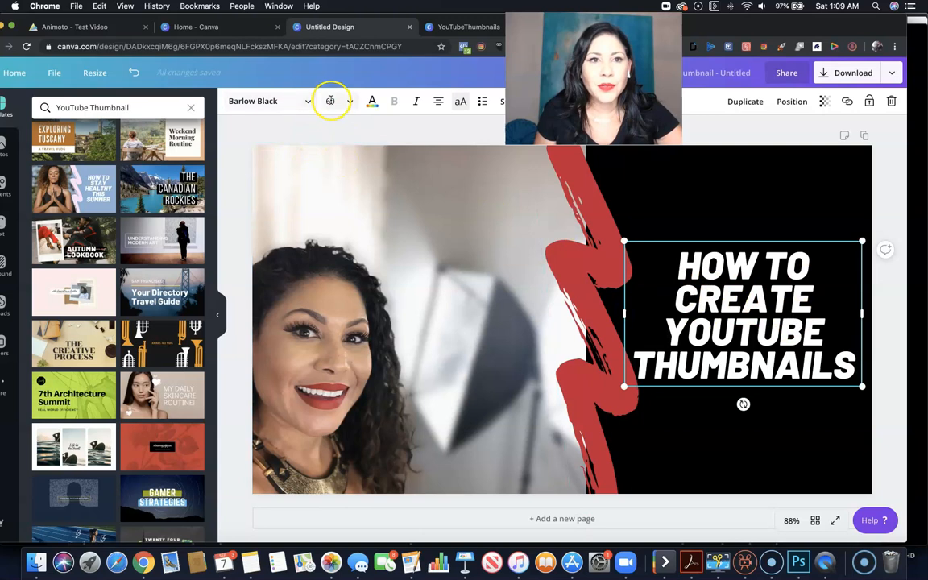
# Try the headline in the brand font Montserrat Classic, and change it to the brand font Trocchi
pyautogui.click(306, 101)
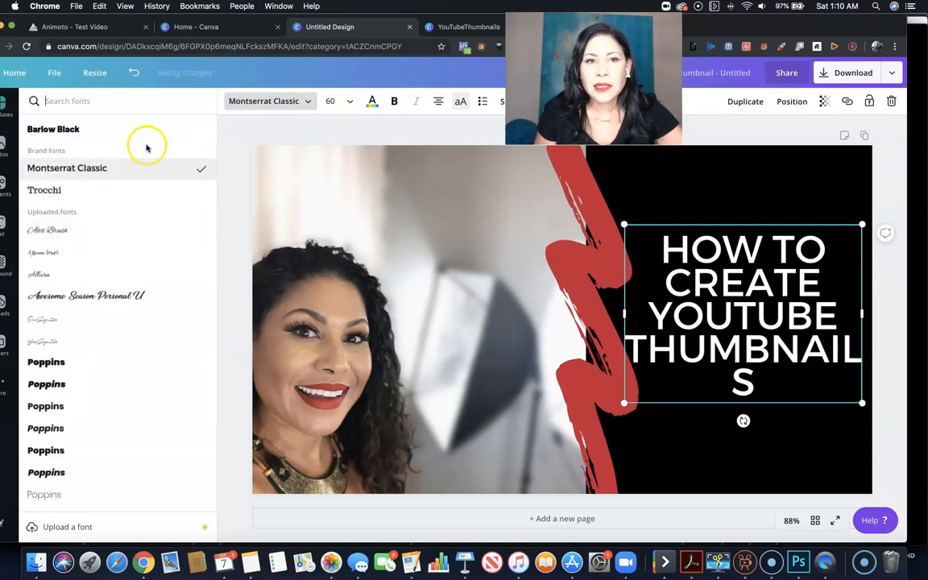
pyautogui.click(53, 198)
pyautogui.scroll(-15, 71, 264)
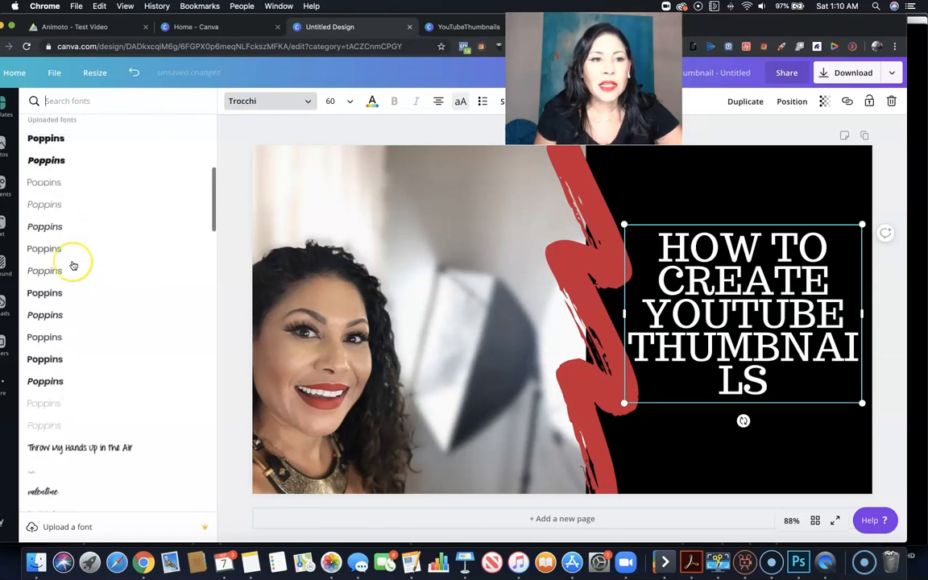
pyautogui.scroll(15, 71, 265)
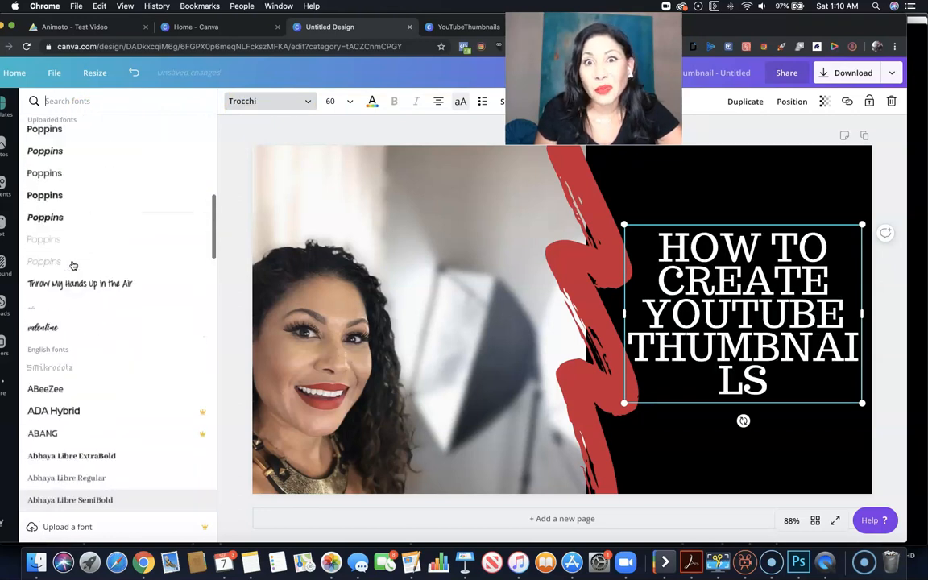
pyautogui.click(237, 167)
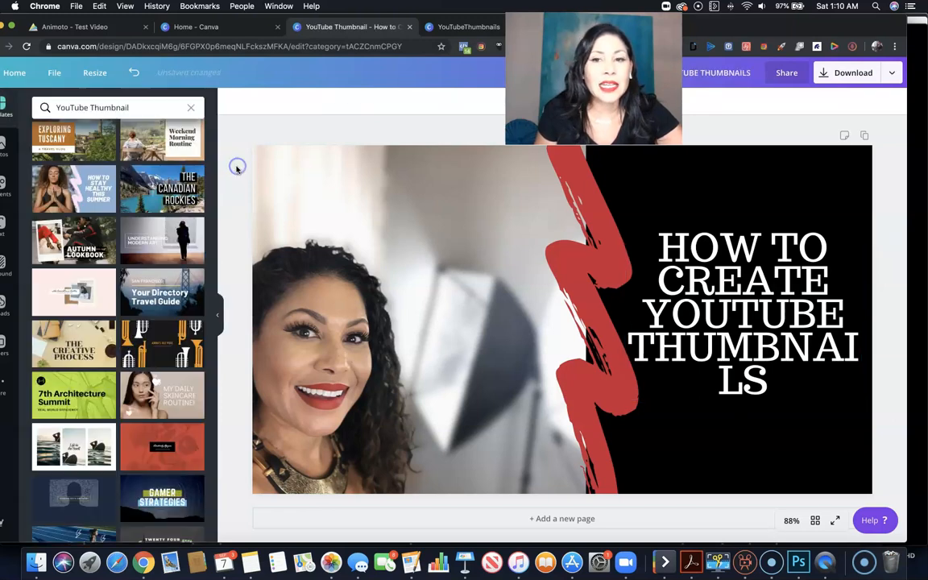
# Browse the YouTube Thumbnail template results for other layout ideas
pyautogui.click(357, 199)
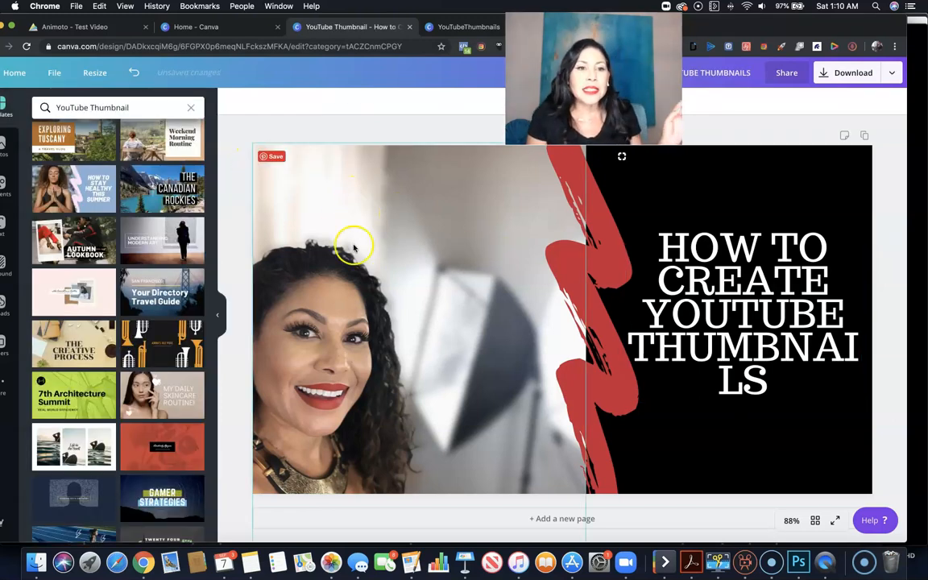
pyautogui.scroll(-2, 85, 330)
pyautogui.scroll(-10, 85, 335)
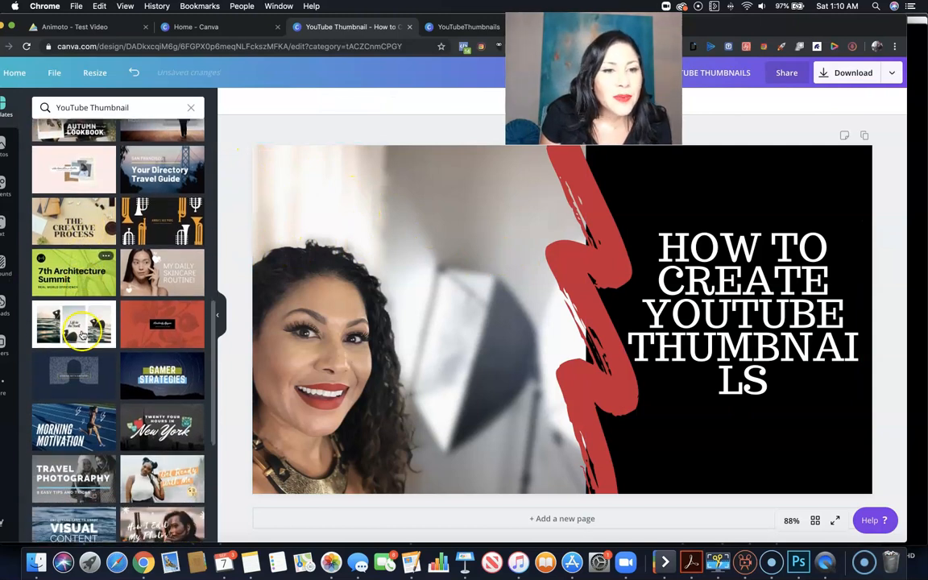
pyautogui.click(89, 269)
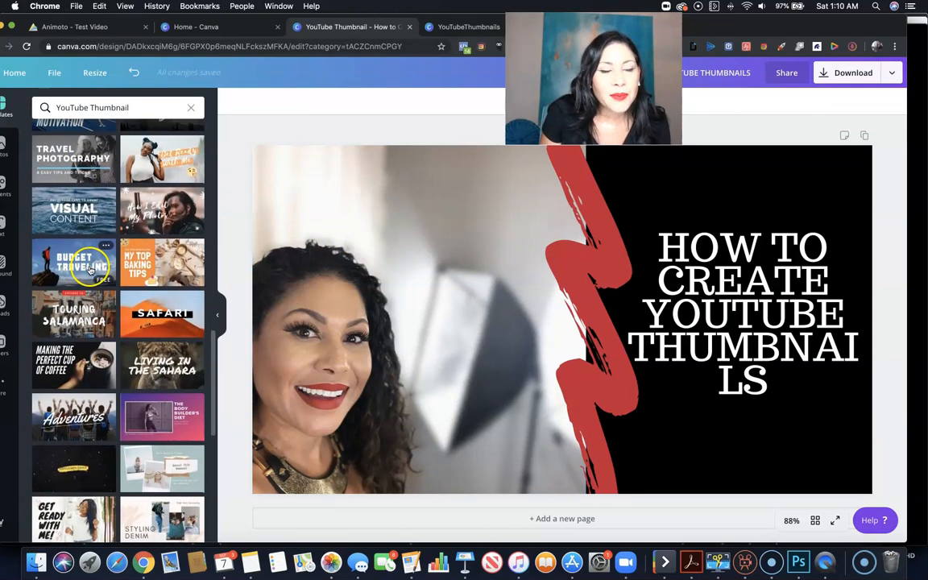
pyautogui.scroll(-9, 93, 278)
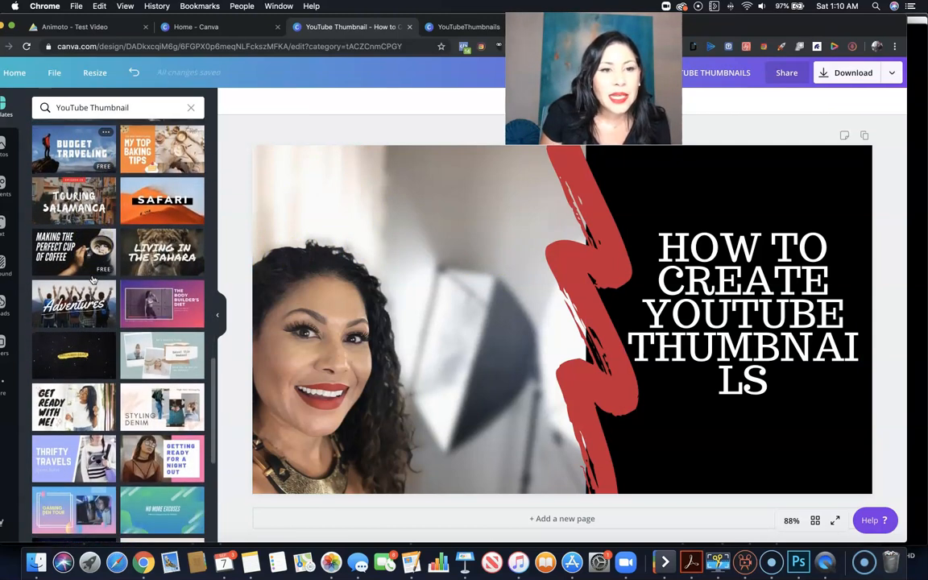
pyautogui.scroll(-1, 93, 278)
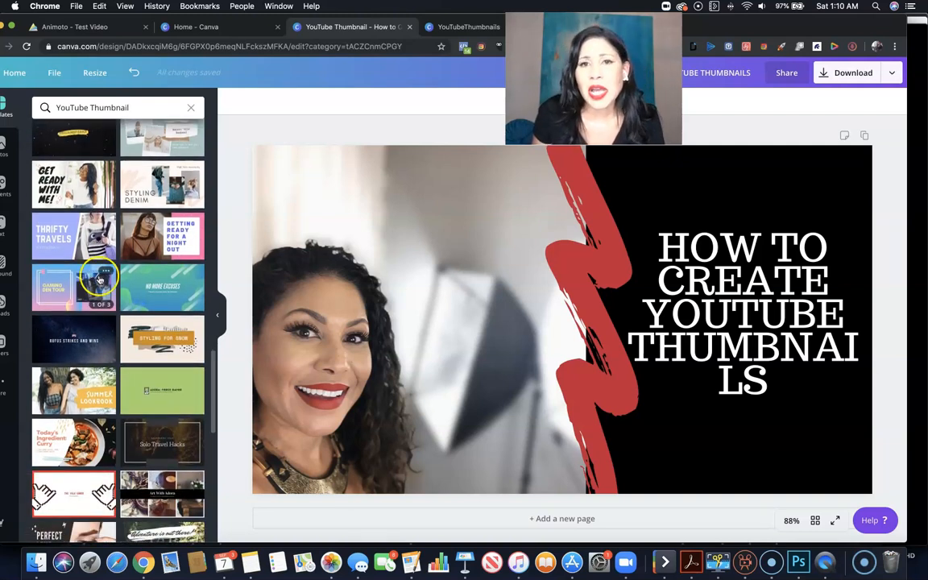
pyautogui.scroll(-14, 99, 279)
pyautogui.scroll(15, 99, 279)
pyautogui.scroll(20, 99, 278)
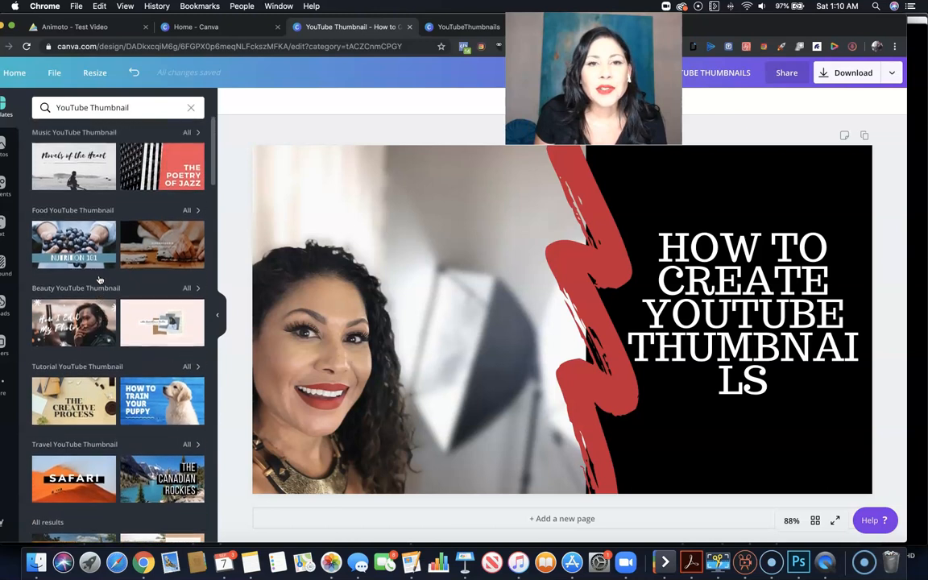
# Browse all existing designs on the Canva home site and open the YouTubeThumbnails design for editing
pyautogui.click(204, 26)
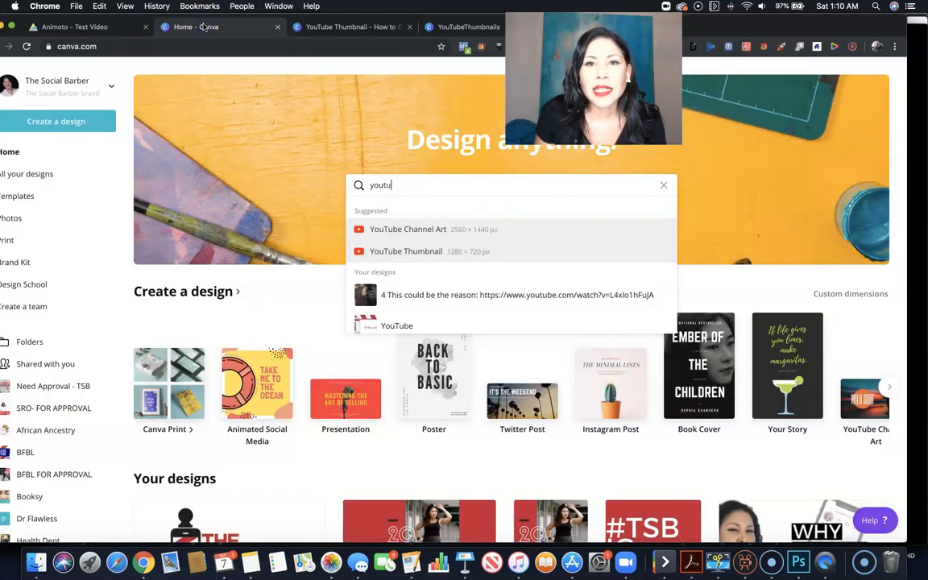
pyautogui.click(103, 240)
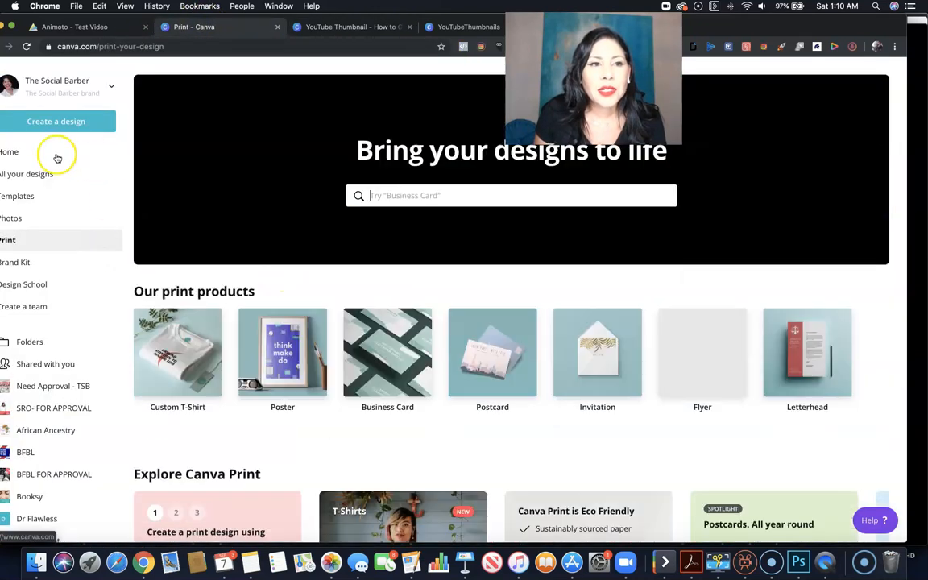
pyautogui.click(38, 155)
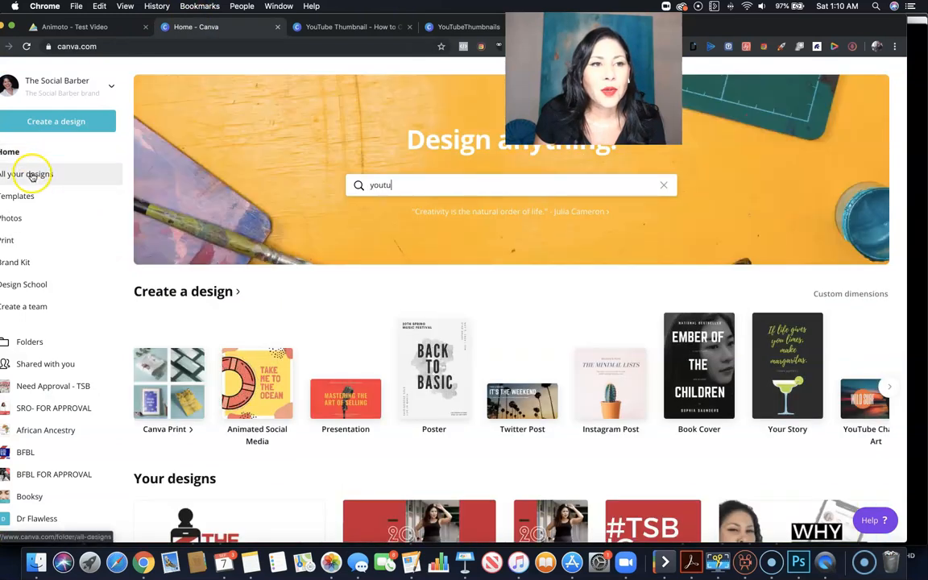
pyautogui.click(32, 175)
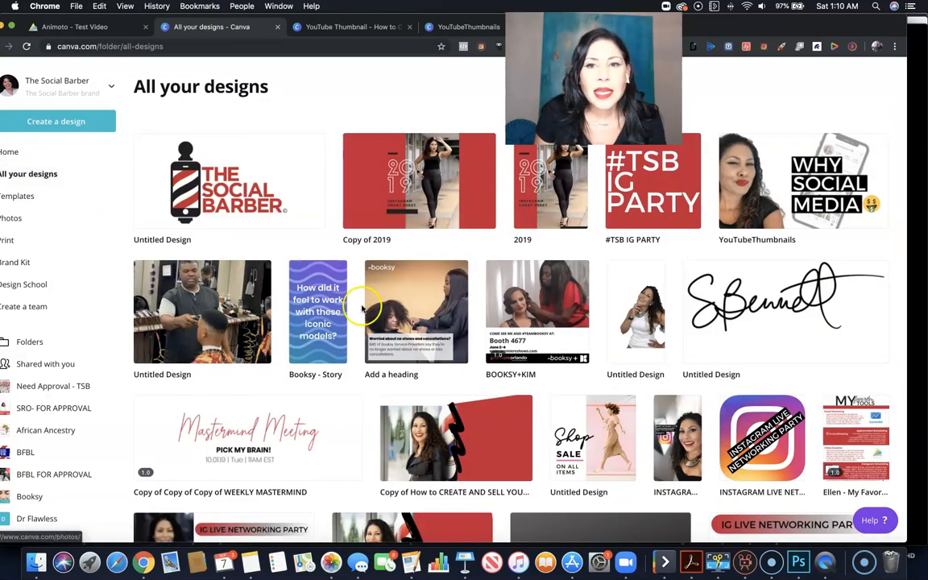
pyautogui.scroll(-2, 721, 320)
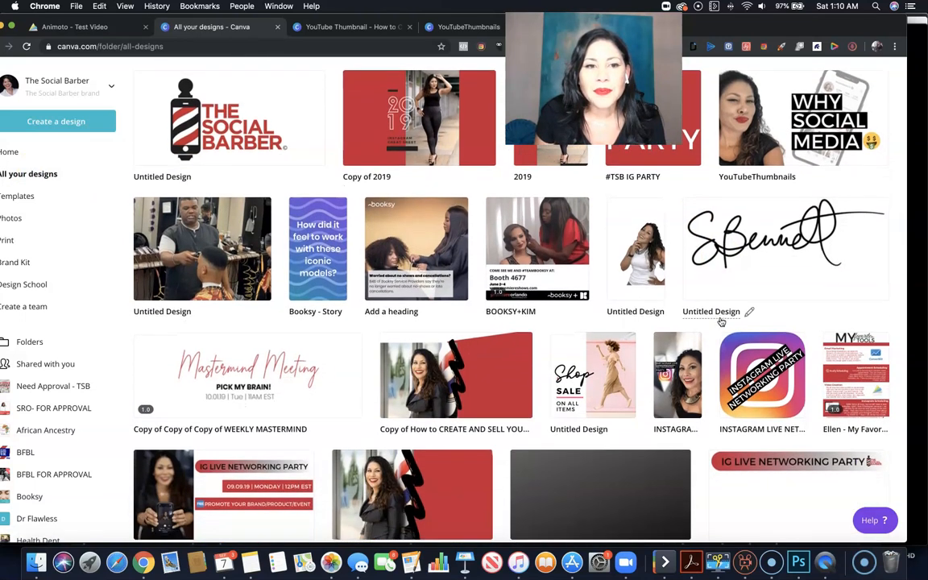
pyautogui.scroll(2, 721, 321)
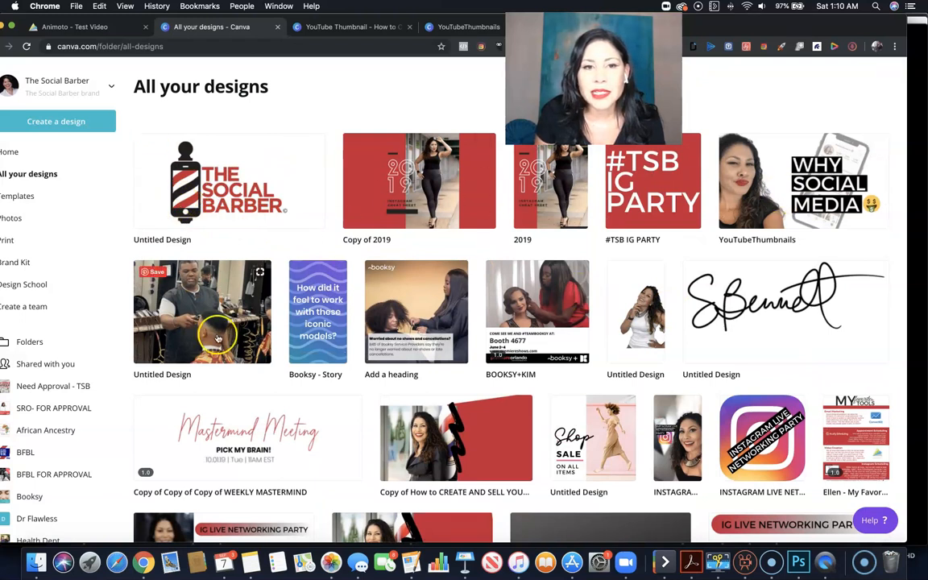
pyautogui.click(793, 182)
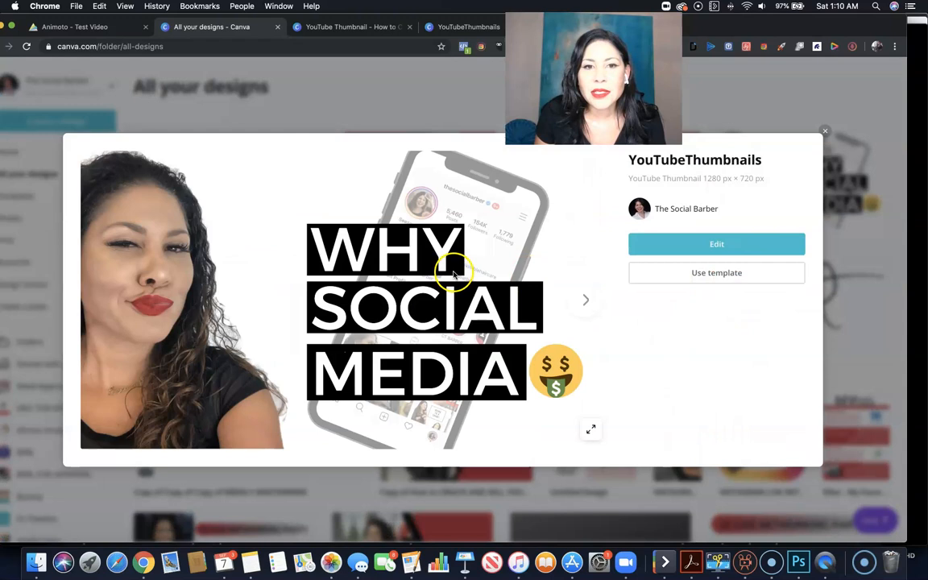
pyautogui.click(749, 243)
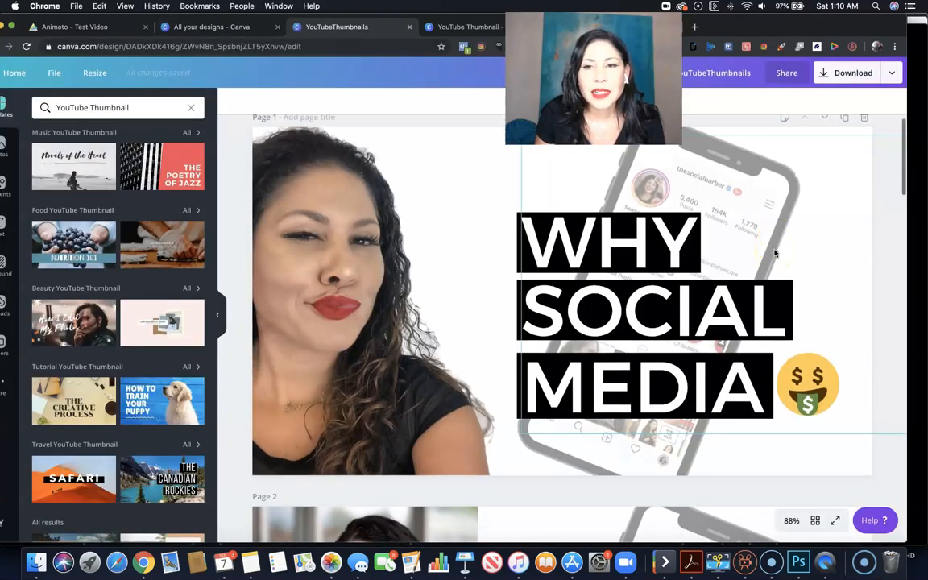
# Review the saved thumbnail pages and duplicate page 5, the "How To DOWNLOAD VIDEOS FROM YOUTUBE" design with the selfie photo
pyautogui.scroll(-10, 775, 253)
pyautogui.scroll(-12, 775, 253)
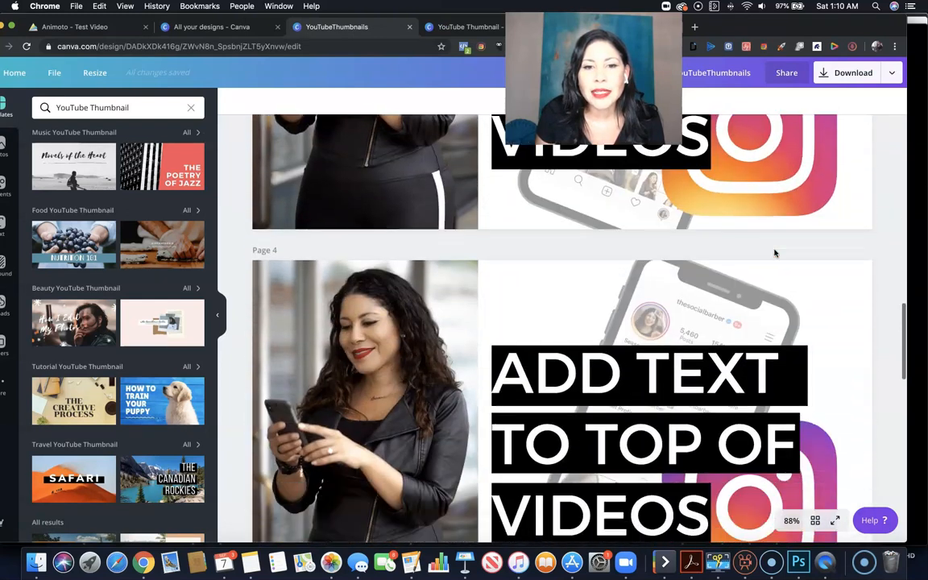
pyautogui.scroll(-10, 775, 253)
pyautogui.scroll(-10, 775, 252)
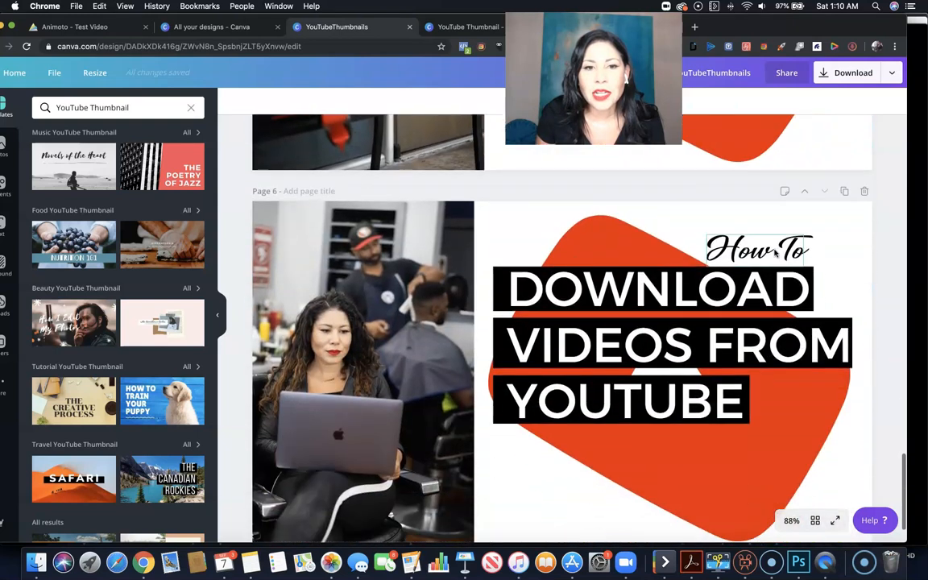
pyautogui.scroll(5, 762, 235)
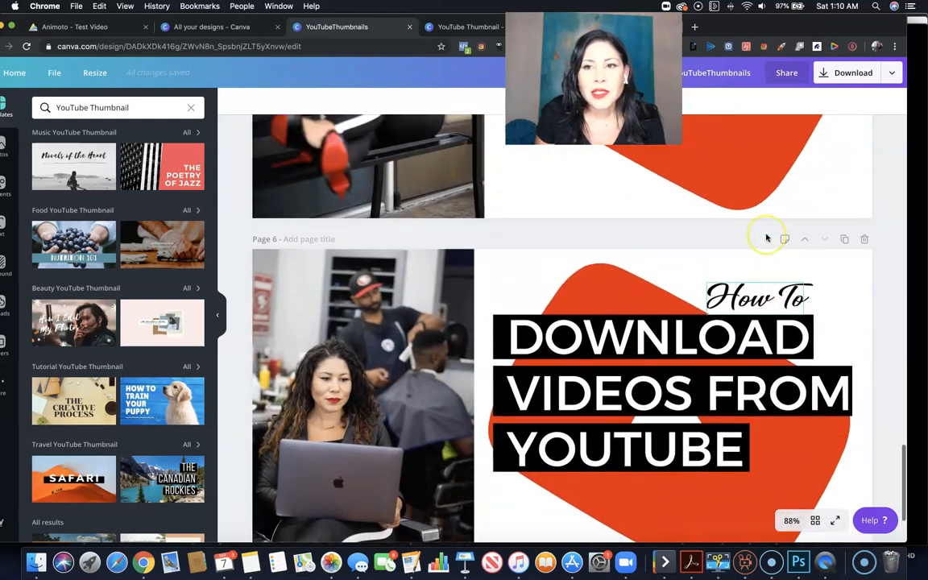
pyautogui.scroll(1, 768, 237)
pyautogui.scroll(-1, 769, 236)
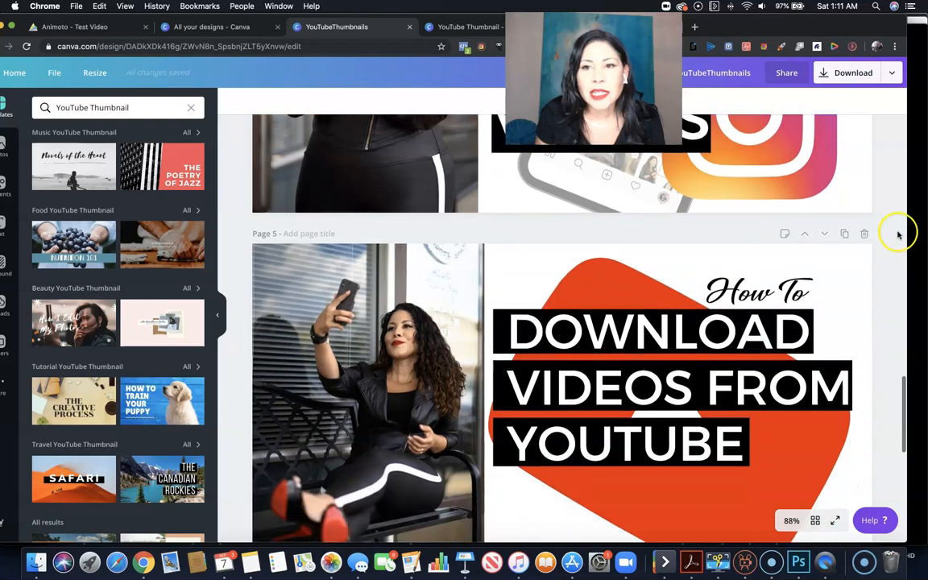
pyautogui.click(844, 236)
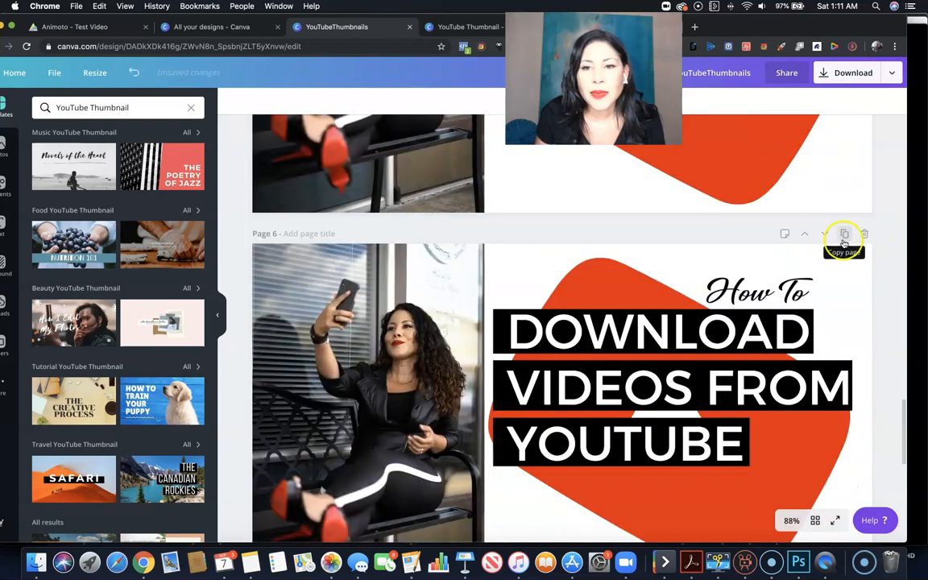
# Replace the word DOWNLOAD with CREATE in the headline on page 6
pyautogui.click(732, 336)
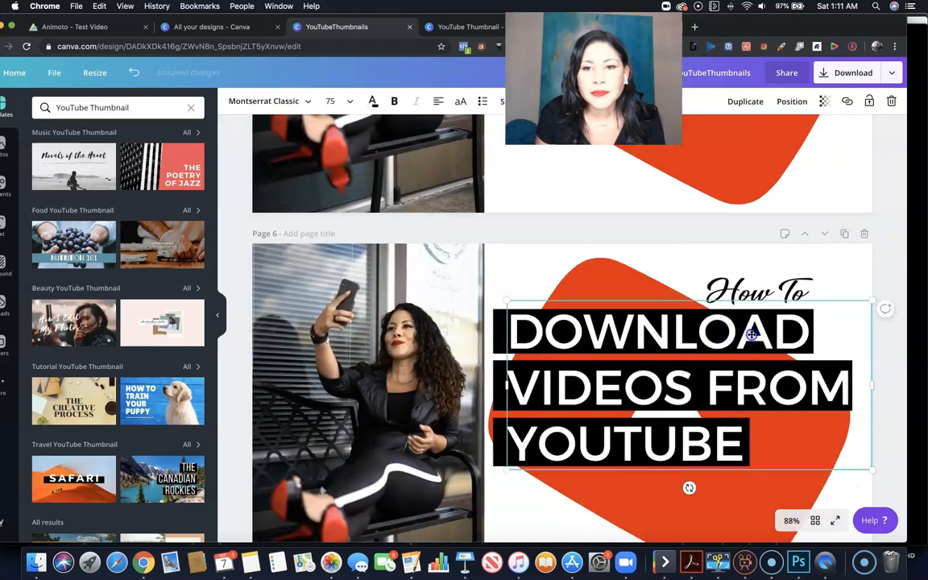
pyautogui.moveTo(809, 331); pyautogui.dragTo(521, 332)
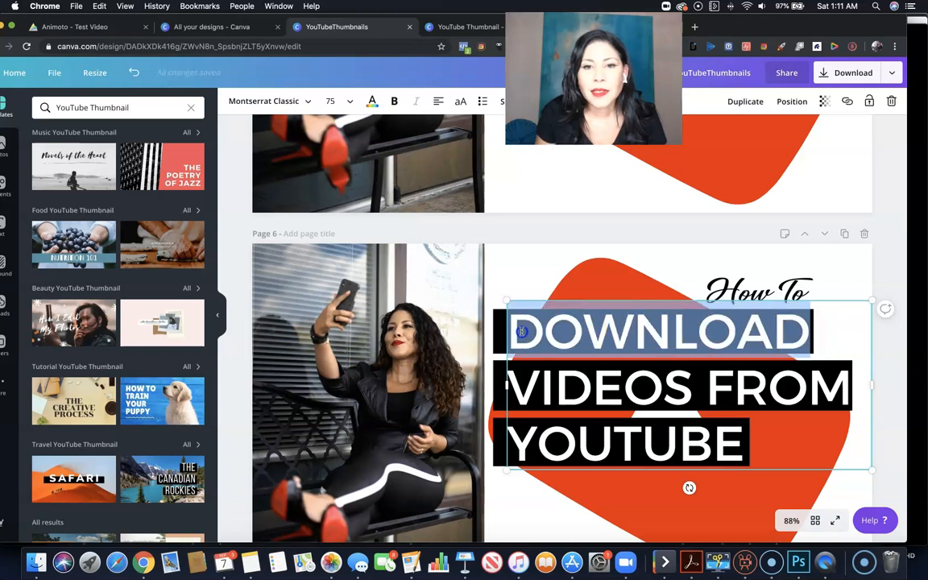
pyautogui.write('CREA')
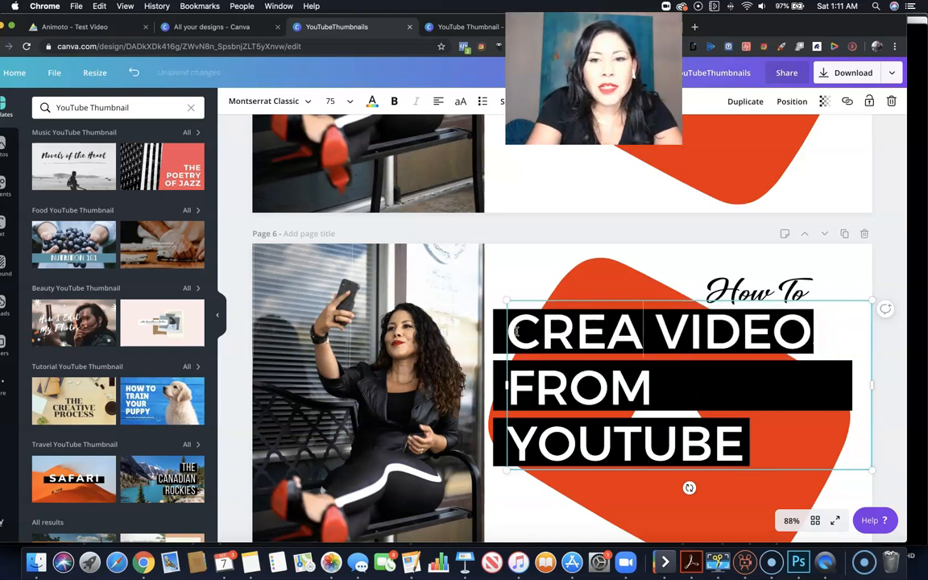
pyautogui.write('TE')
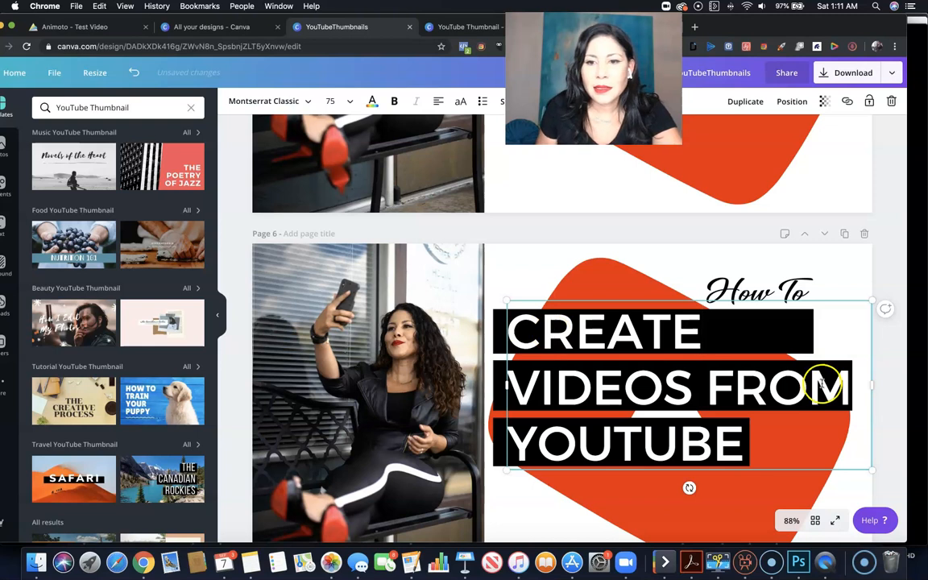
# Remove VIDEOS FROM from the page 6 headline and add THUMBNAILS on a new line below YOUTUBE
pyautogui.moveTo(846, 387); pyautogui.dragTo(507, 384)
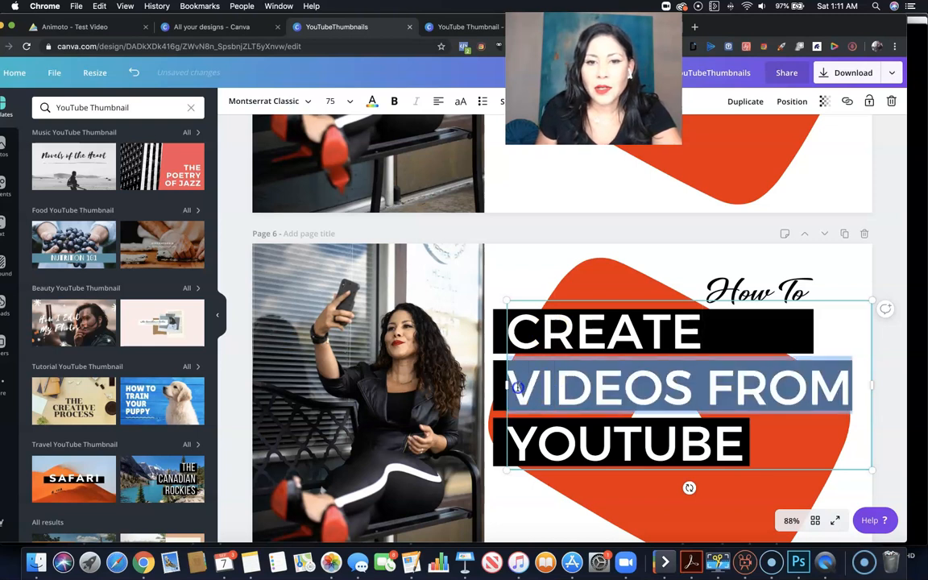
pyautogui.press('BackSpace')
pyautogui.click(760, 427)
pyautogui.press('Return')
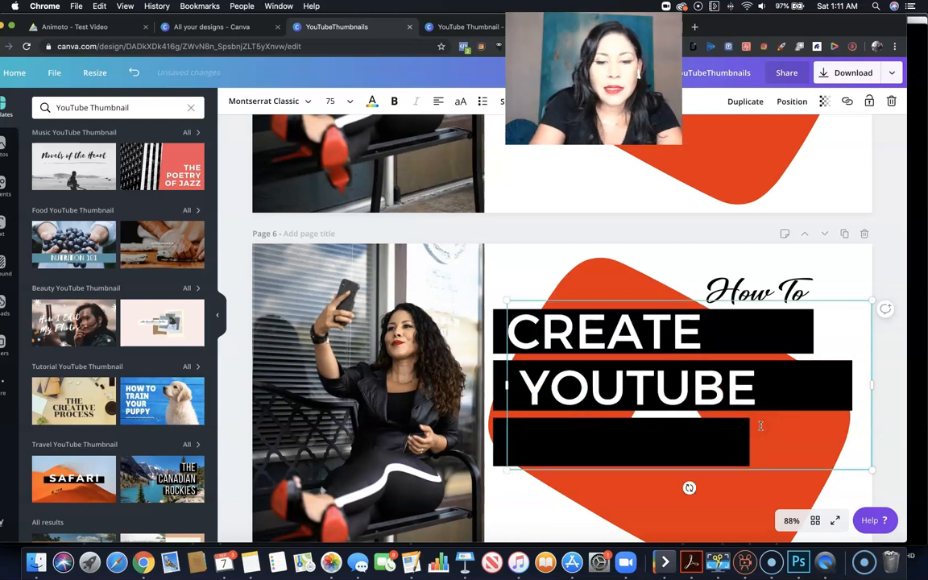
pyautogui.write('THUMB')
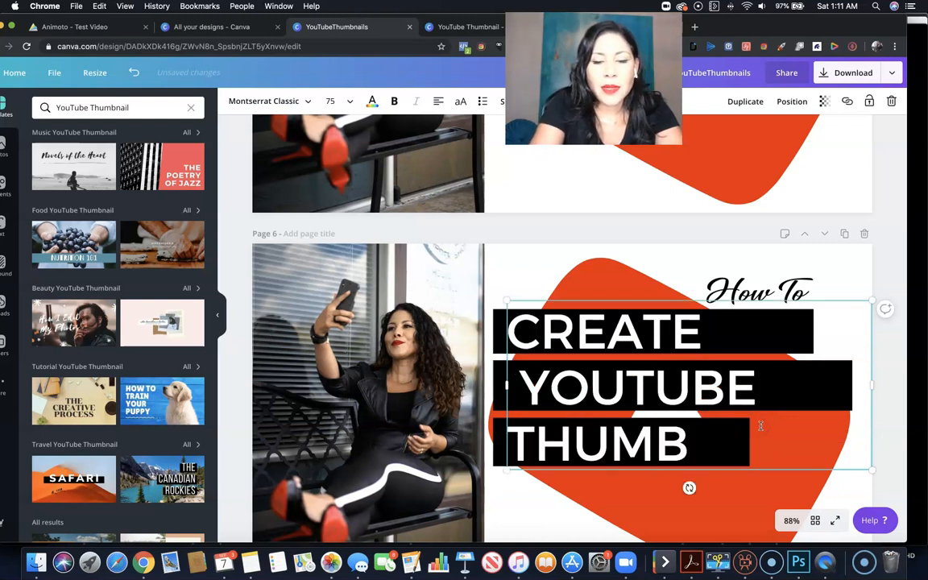
pyautogui.write('NAILS')
pyautogui.click(772, 418)
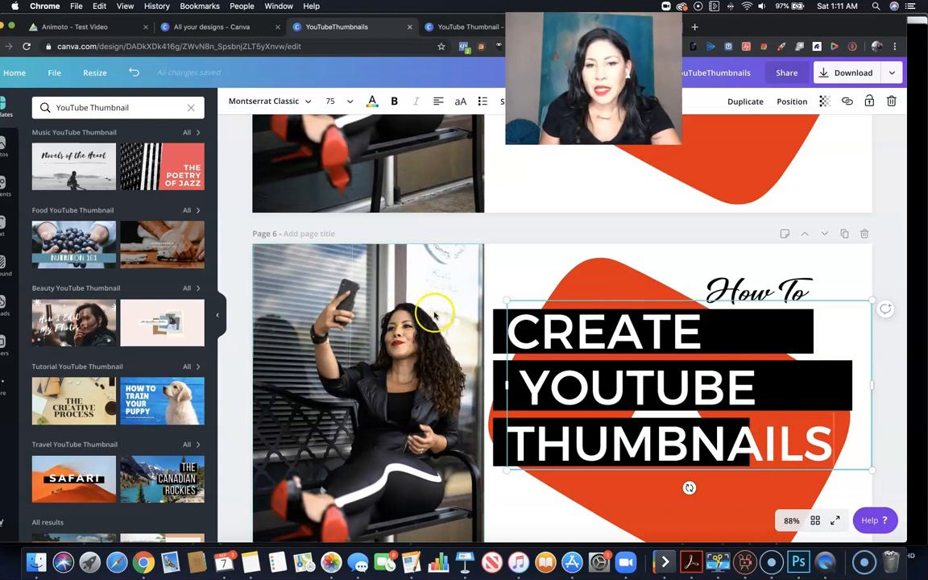
pyautogui.click(499, 265)
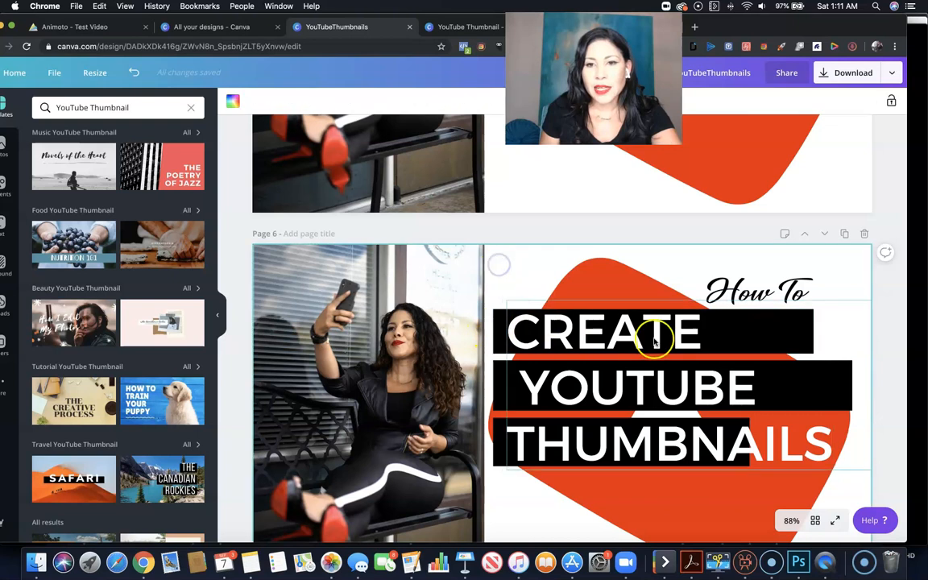
# Shorten the black bar behind CREATE from both ends so it fits closely around the word
pyautogui.click(497, 334)
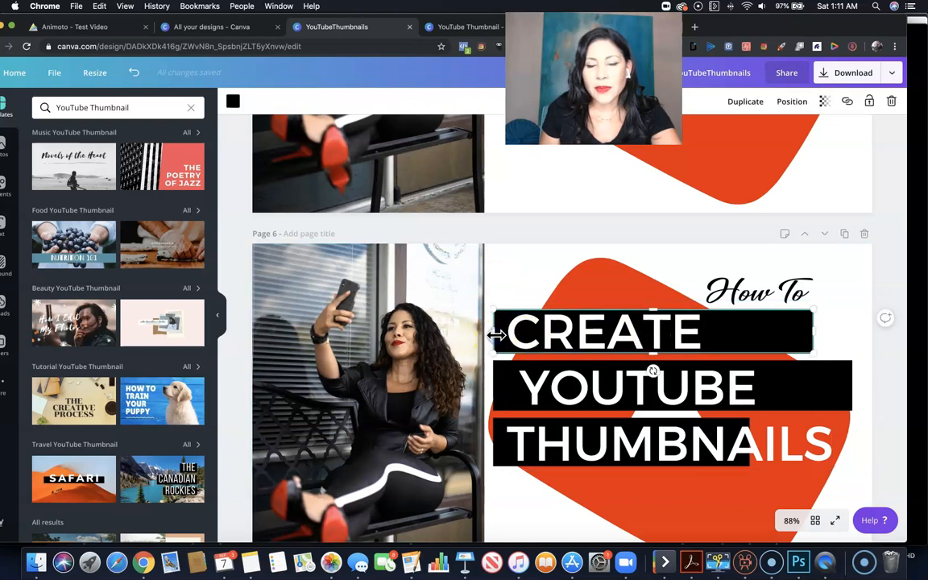
pyautogui.moveTo(813, 330); pyautogui.dragTo(703, 328)
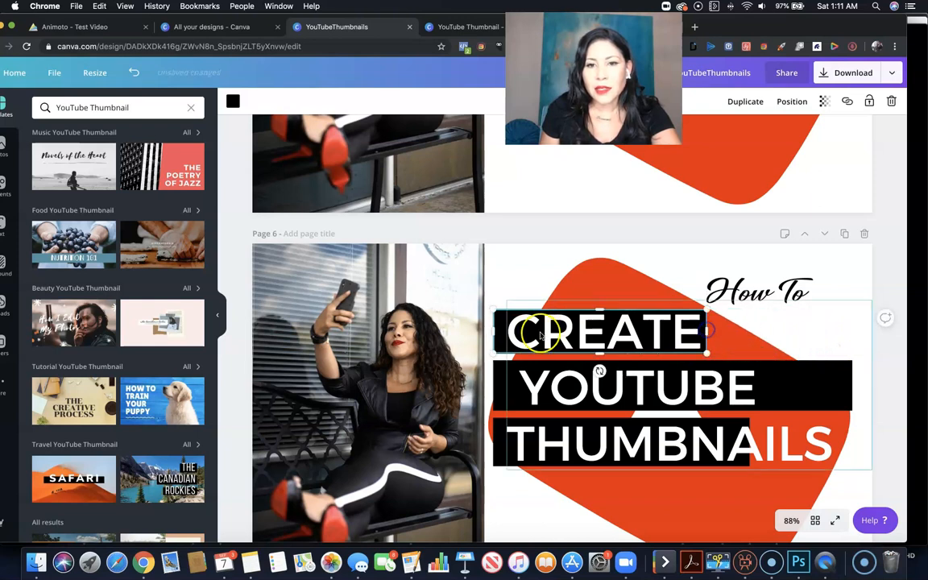
pyautogui.moveTo(489, 330); pyautogui.dragTo(503, 331)
# Remove the leading space before YOUTUBE and trim the black bar behind it from both ends to about 510 wide
pyautogui.click(497, 388)
pyautogui.moveTo(497, 387); pyautogui.dragTo(506, 389)
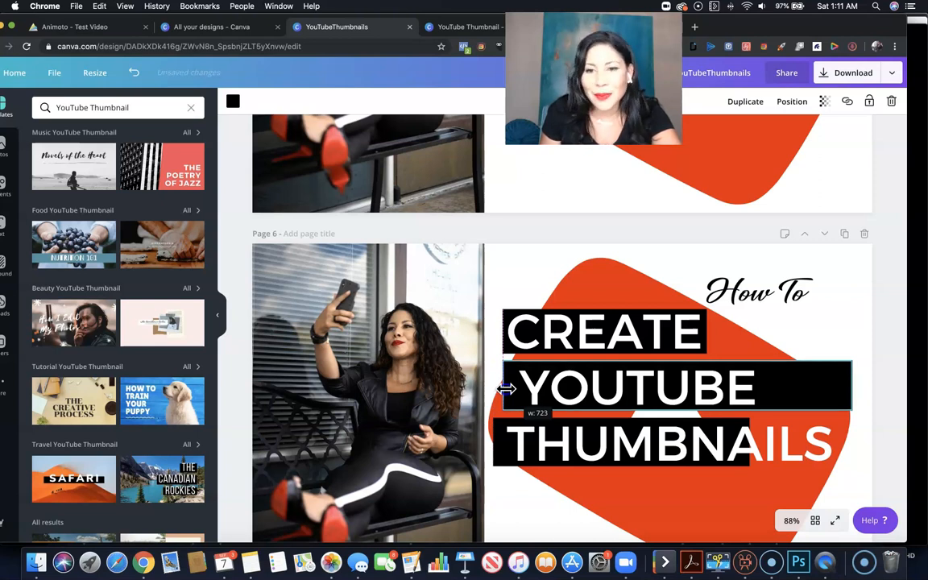
pyautogui.moveTo(846, 386); pyautogui.dragTo(762, 386)
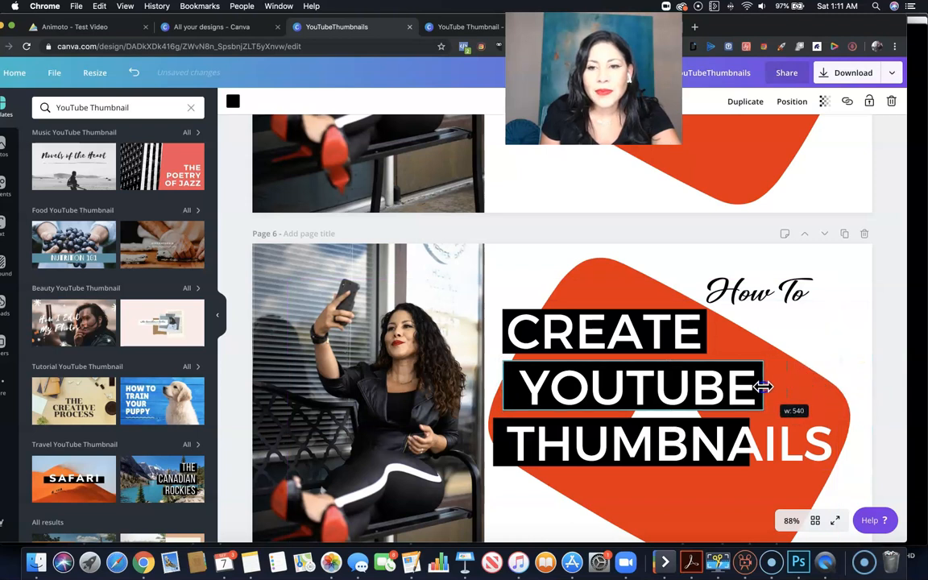
pyautogui.click(524, 388)
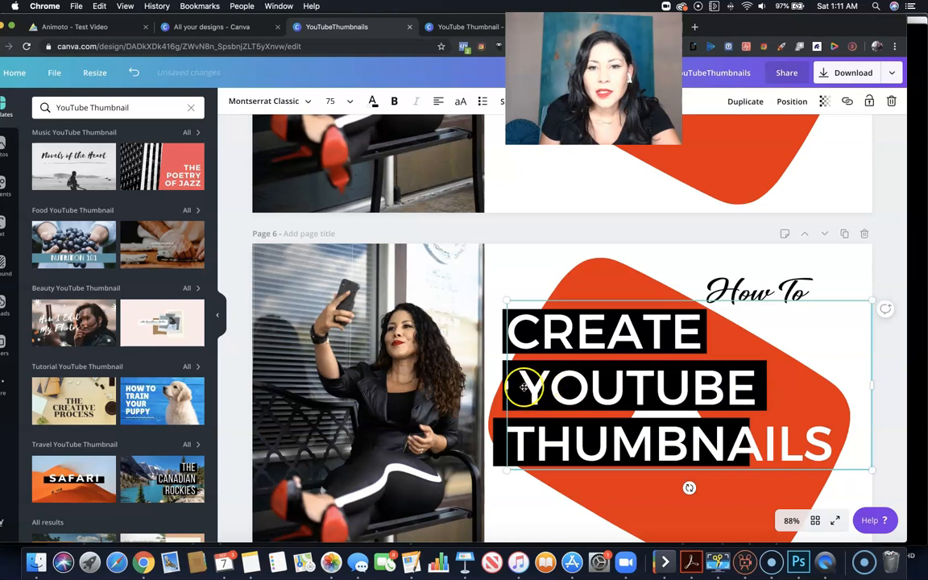
pyautogui.press('BackSpace')
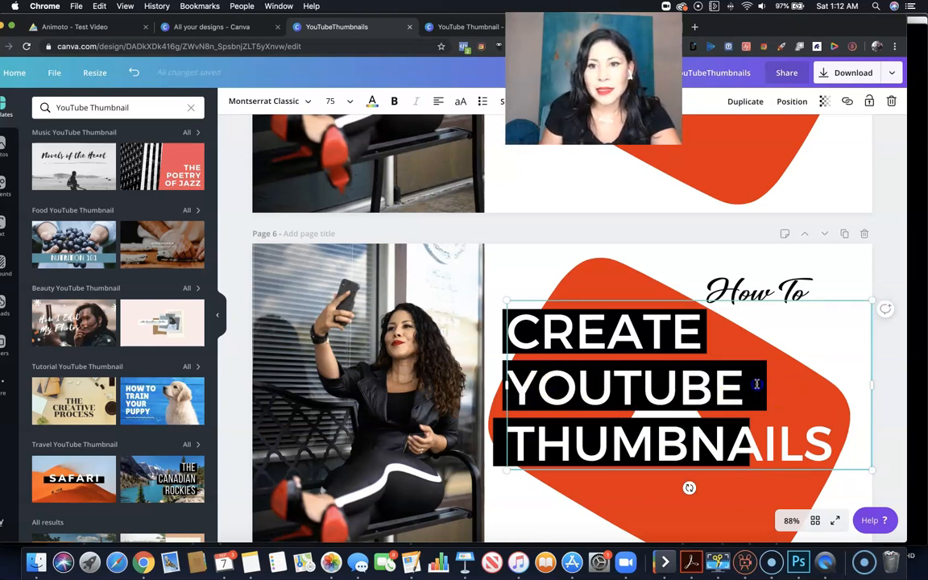
pyautogui.click(503, 370)
pyautogui.moveTo(766, 387); pyautogui.dragTo(749, 387)
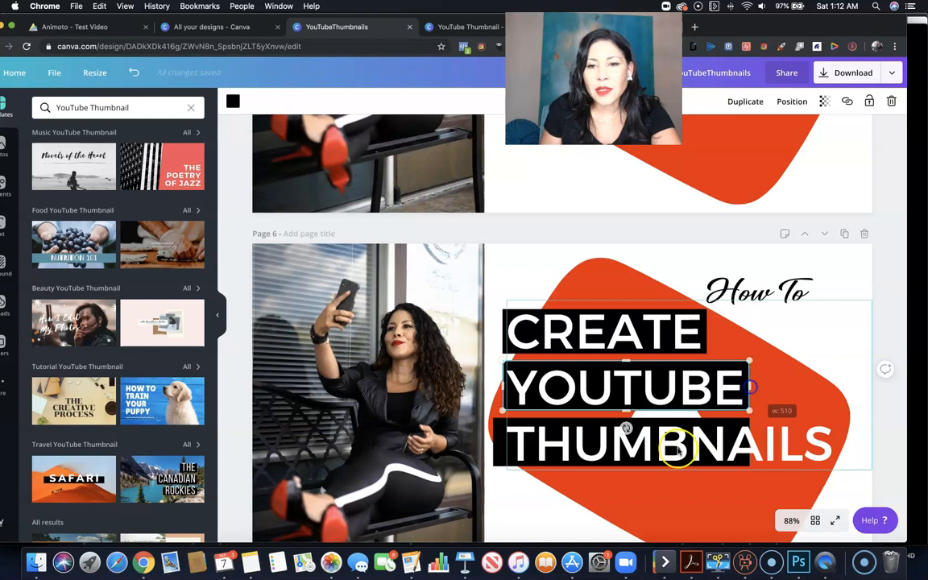
# Trim the start of the black bar behind THUMBNAILS and extend its other end to cover the whole word
pyautogui.click(497, 448)
pyautogui.moveTo(497, 443); pyautogui.dragTo(504, 443)
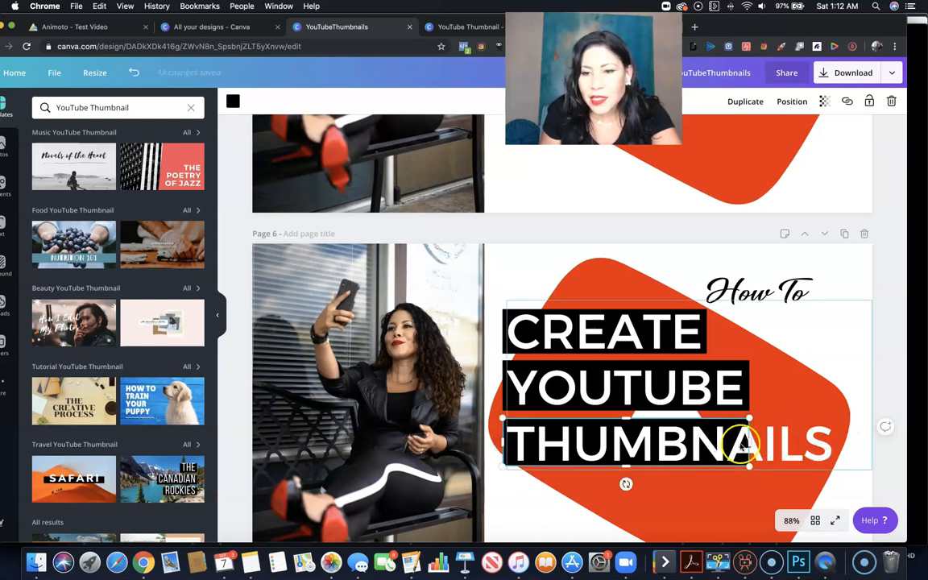
pyautogui.moveTo(747, 442); pyautogui.dragTo(837, 441)
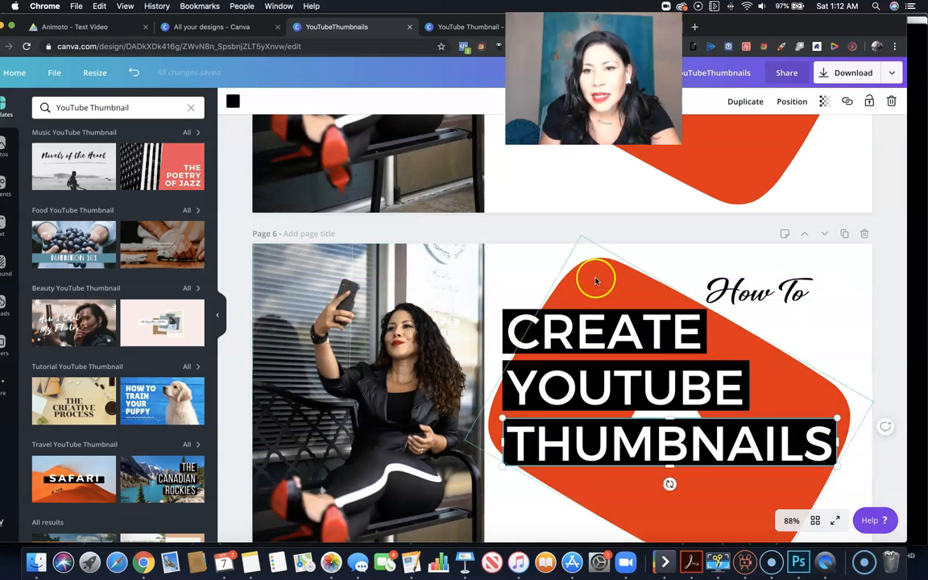
# Move the script text "How To" directly above CREATE, aligned with the start of the headline
pyautogui.scroll(10, 736, 314)
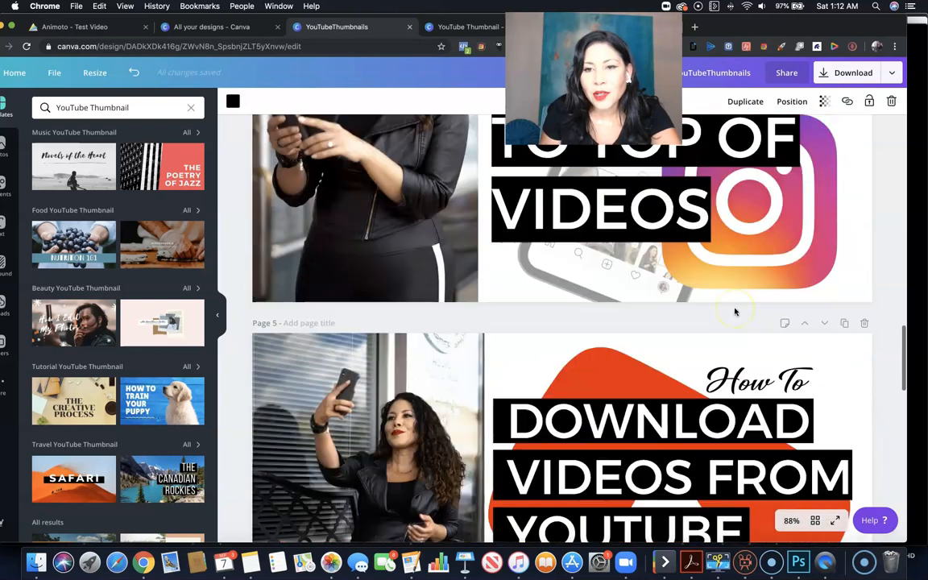
pyautogui.scroll(-10, 735, 311)
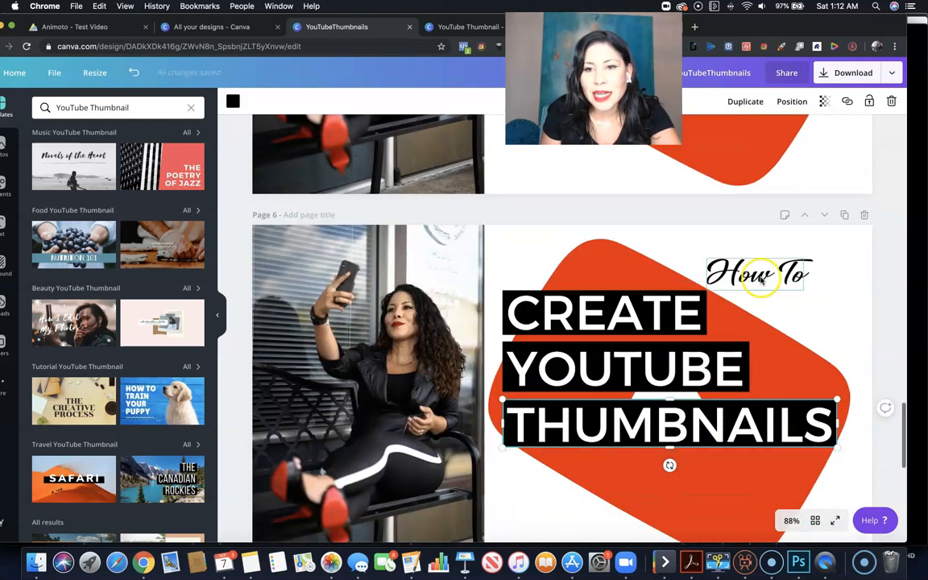
pyautogui.click(646, 265)
pyautogui.moveTo(646, 265); pyautogui.dragTo(560, 265)
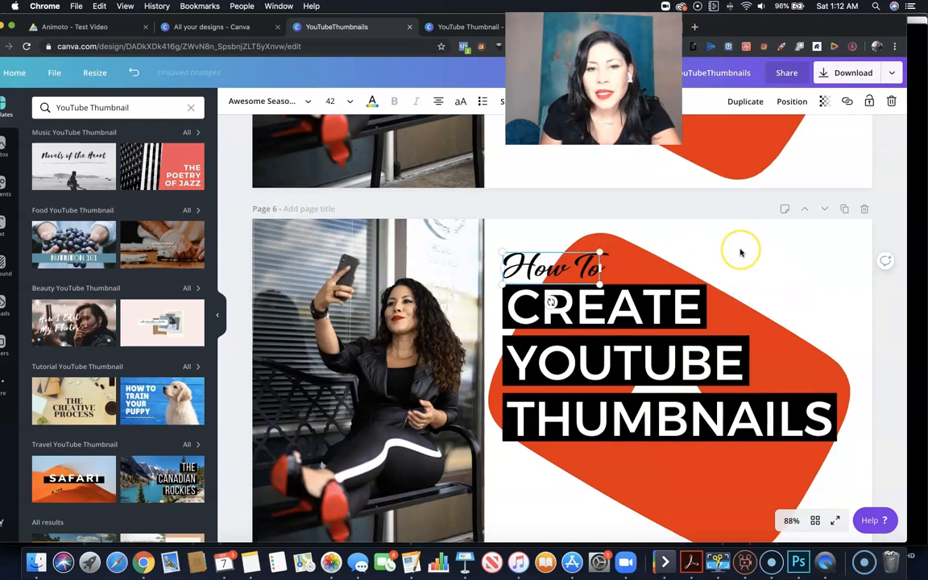
# Select the selfie photo on page 6 and browse the uploaded images for a replacement
pyautogui.scroll(-3, 742, 252)
pyautogui.click(400, 290)
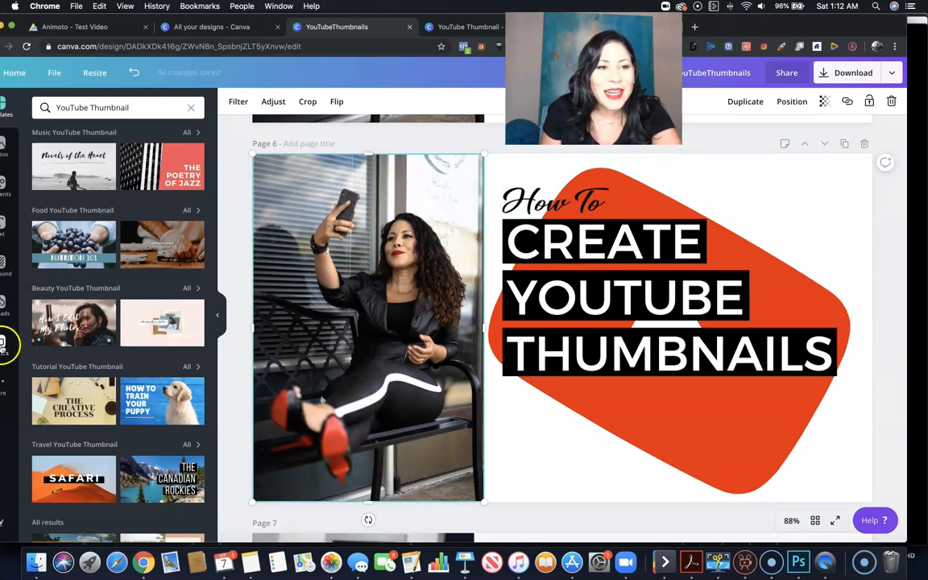
pyautogui.click(4, 312)
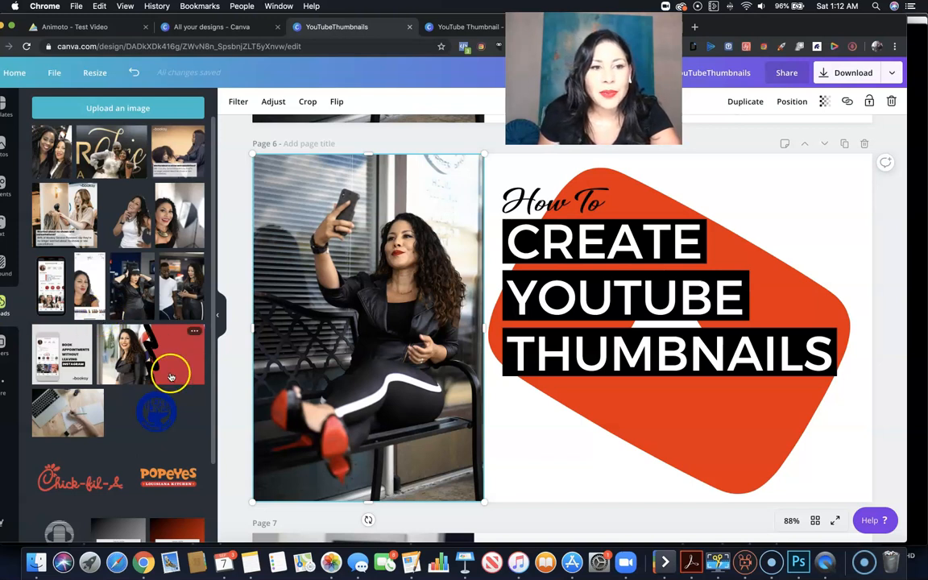
pyautogui.scroll(-5, 171, 375)
pyautogui.scroll(-2, 170, 376)
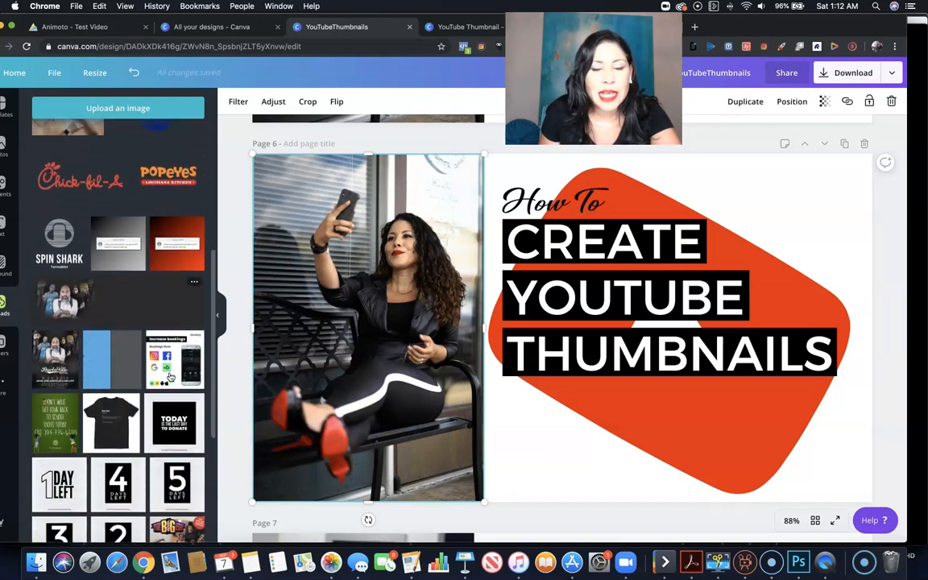
pyautogui.scroll(5, 170, 376)
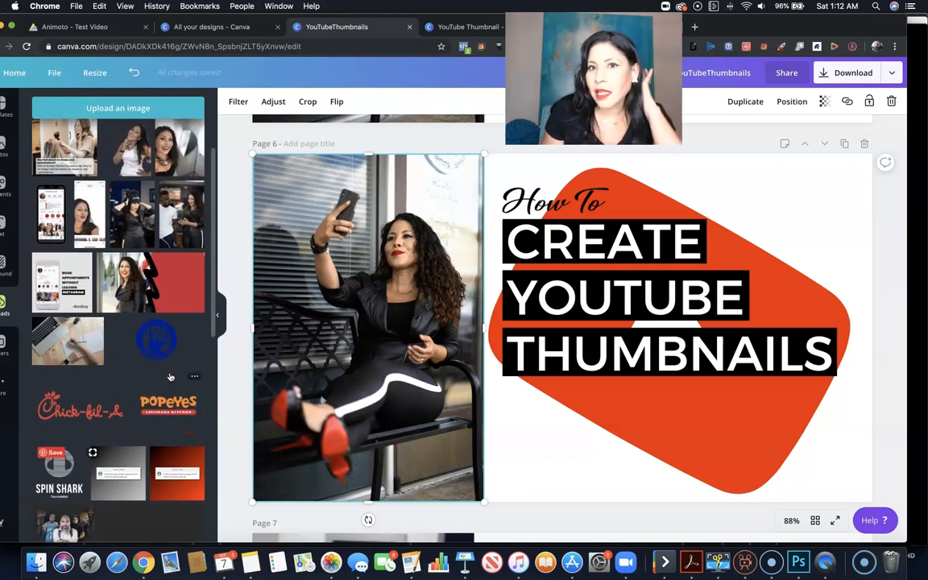